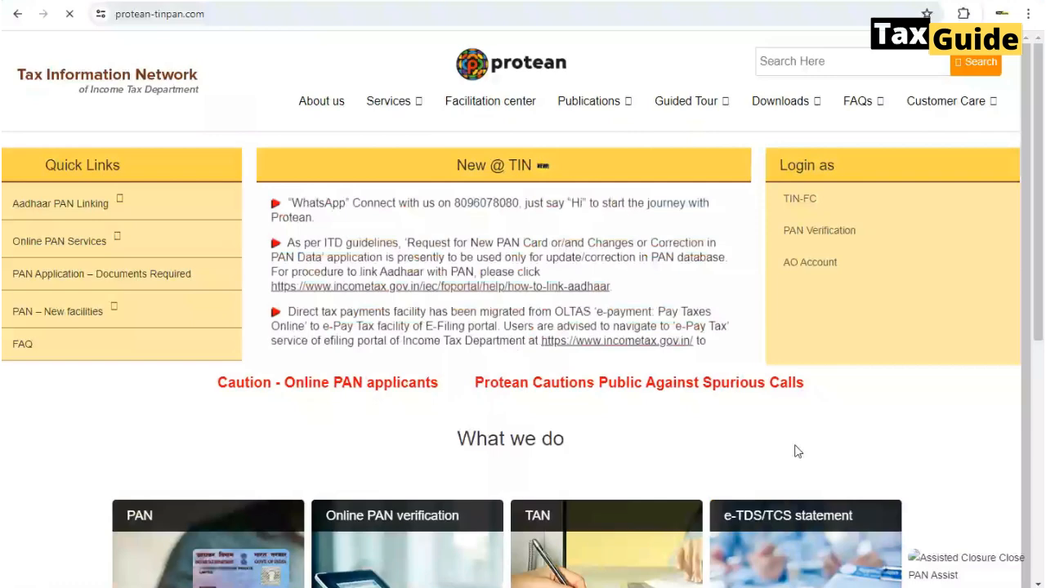
Find the download for e-TDS/TCS Return Preparation Utility Ver. 5.2 and its features among the regular quarterly return downloads.
mouse_move(691, 101)
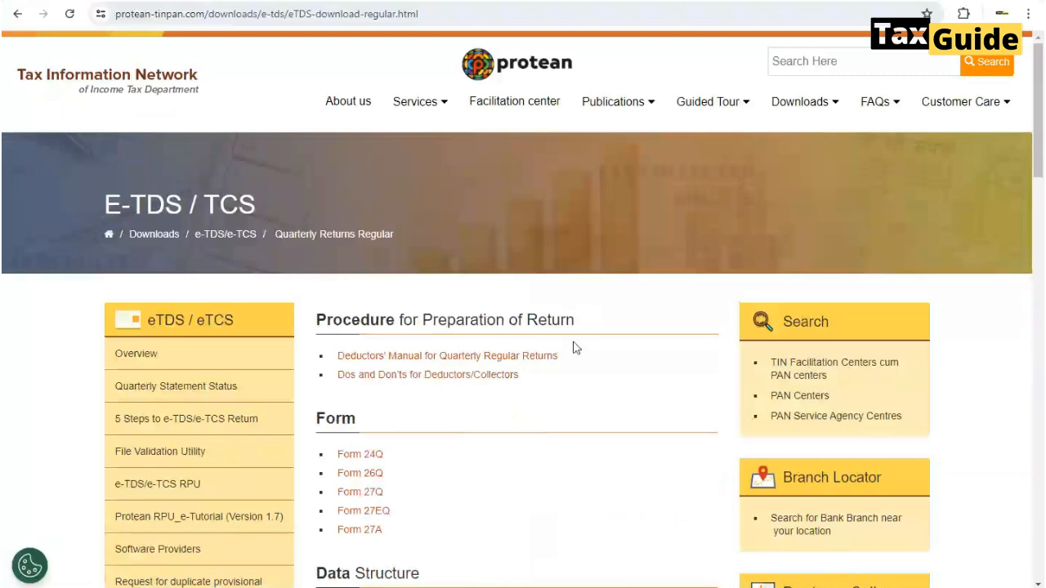
scroll(576, 348, "down", 8)
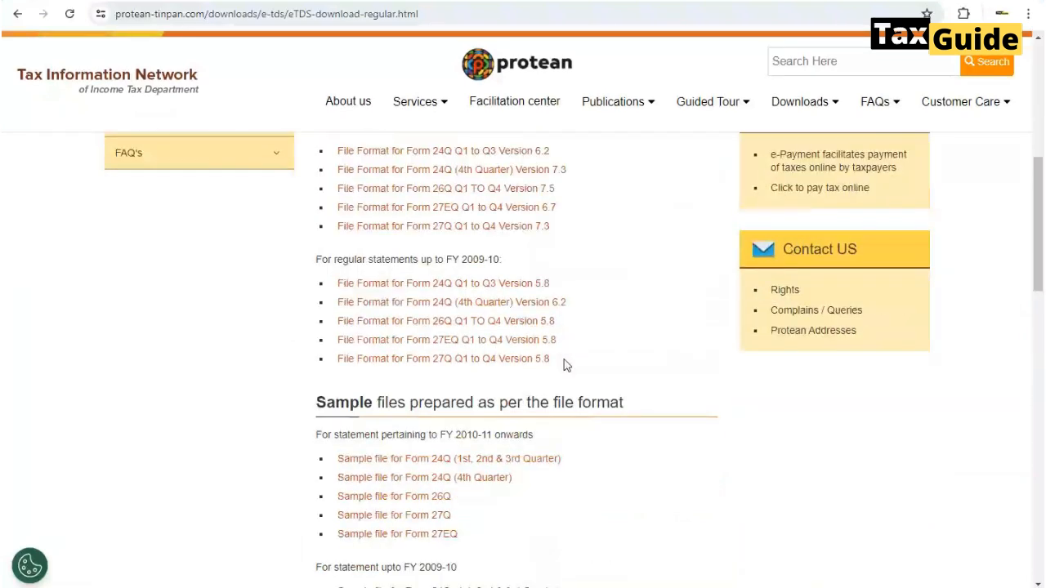
scroll(567, 365, "down", 5)
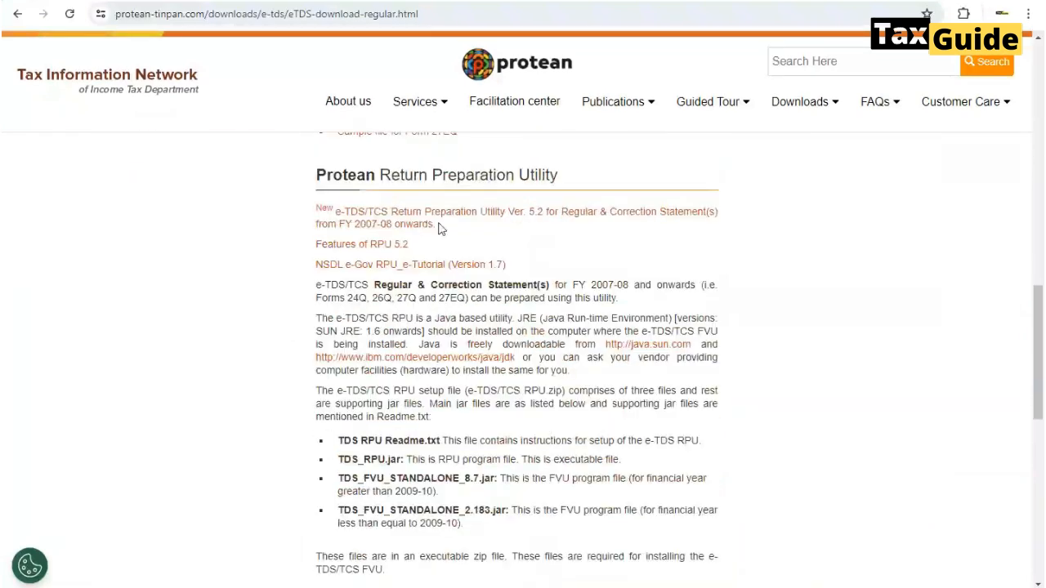
scroll(381, 247, "up", 1)
left_click_drag(380, 247, 560, 245)
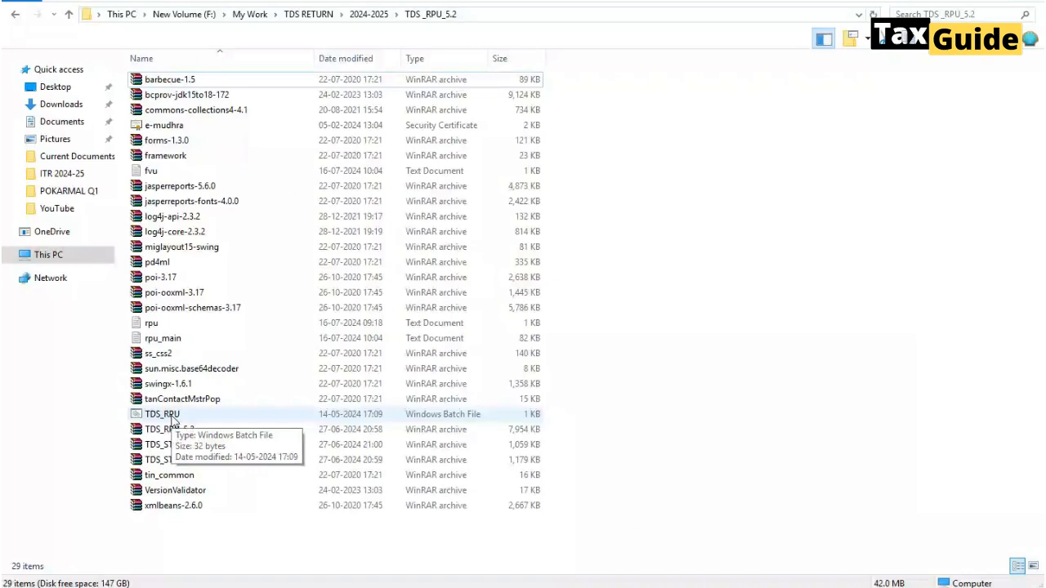
Launch the TDS_RPU batch file from the TDS_RPU_5.2 folder and accept the Java prerequisites message.
left_click(171, 418)
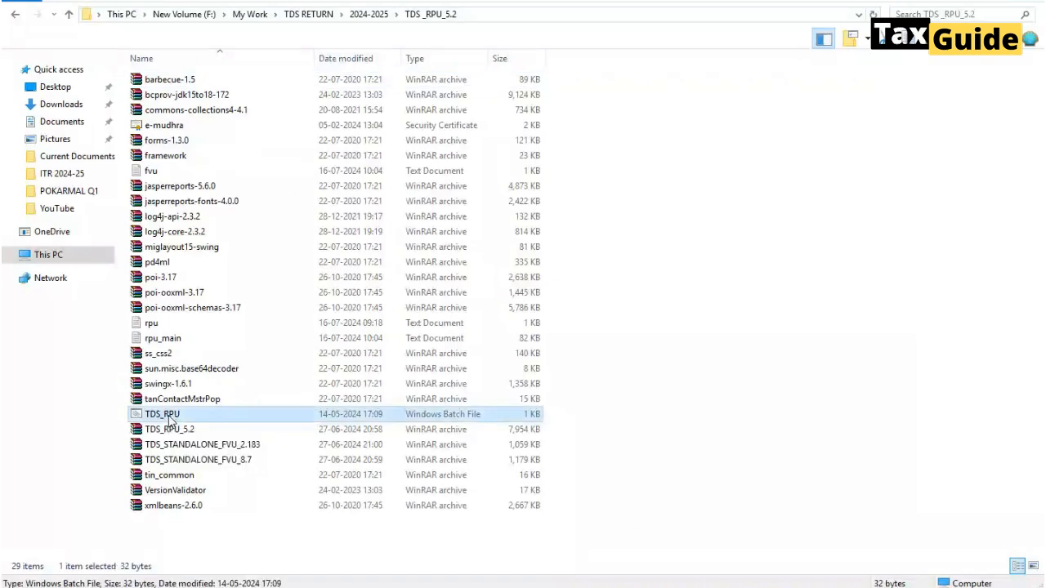
double_click(169, 418)
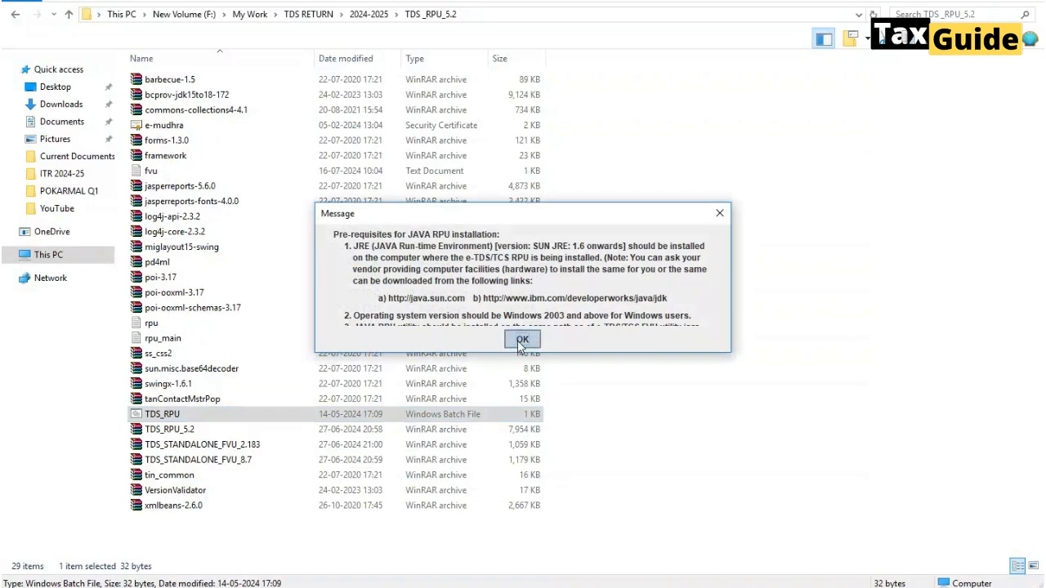
left_click(522, 340)
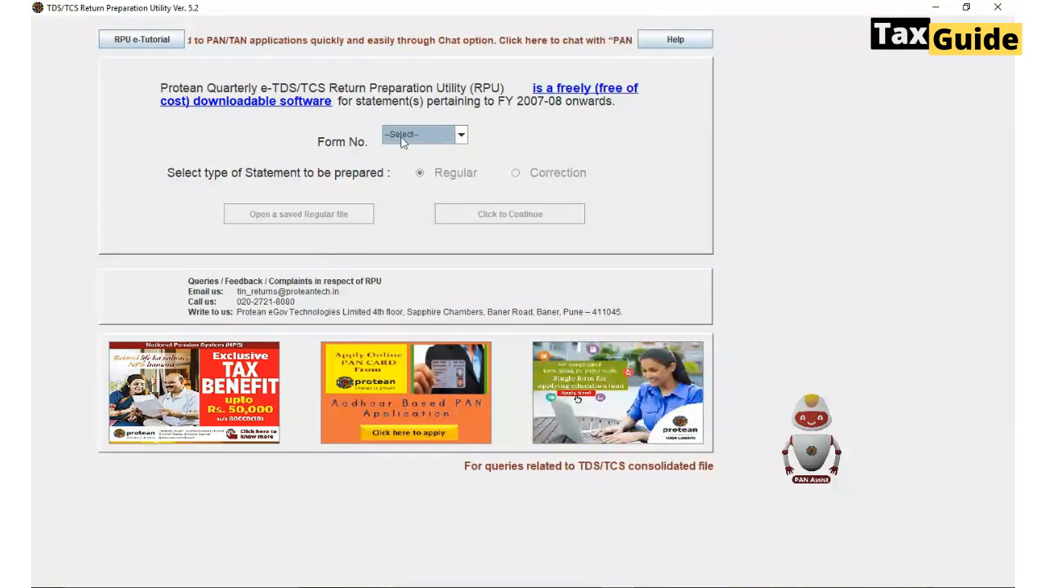
Start a regular statement for Form 26Q and review the particulars required for the statement, deductor and responsible person.
left_click(462, 136)
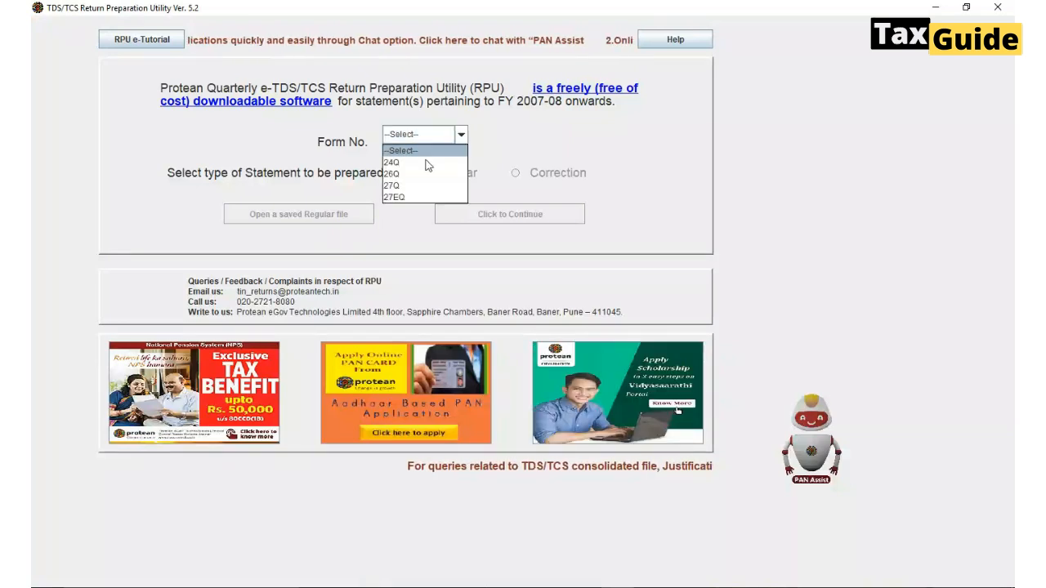
left_click(396, 174)
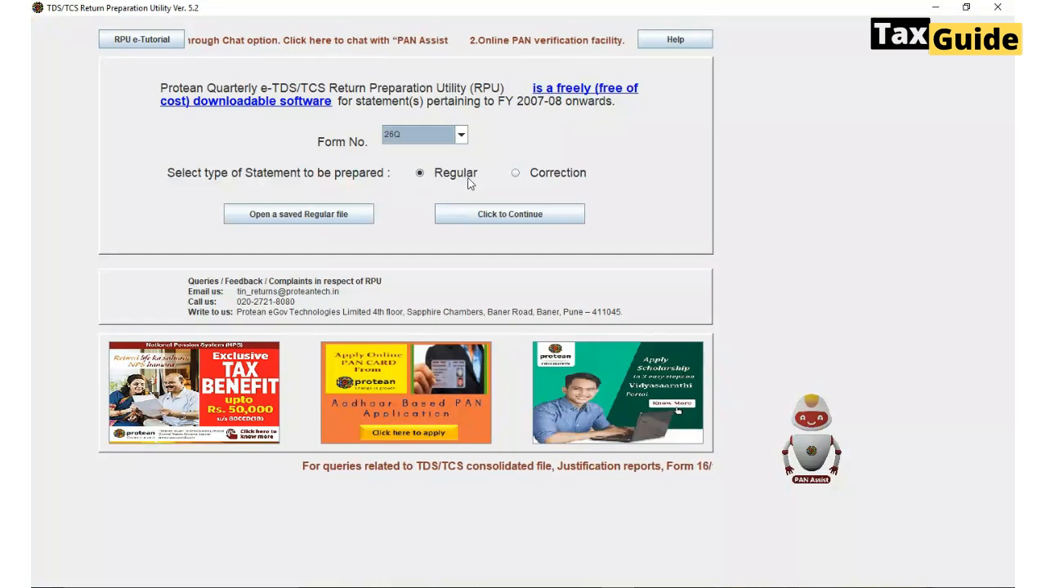
left_click(485, 214)
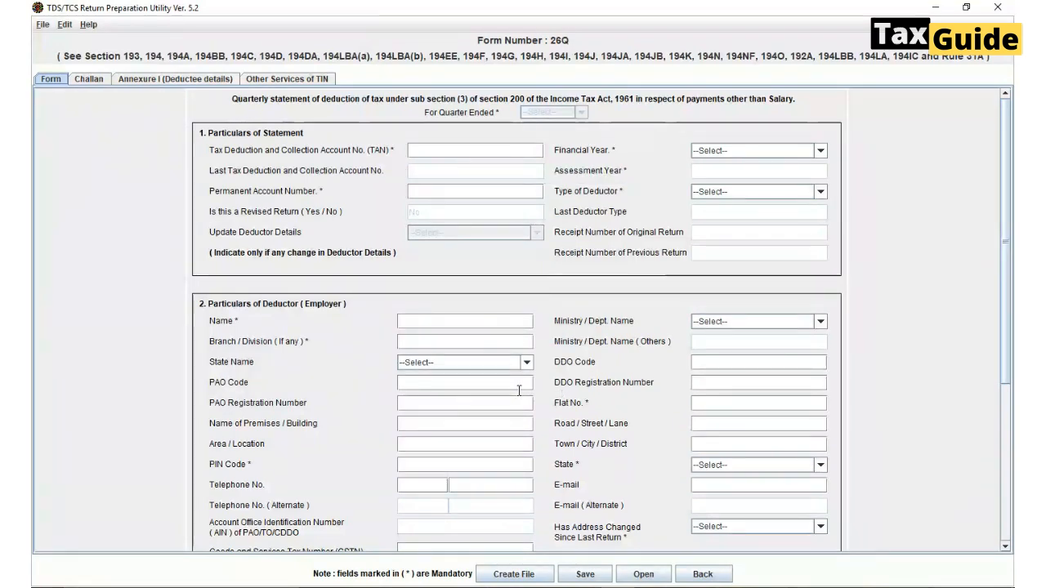
scroll(519, 396, "down", 3)
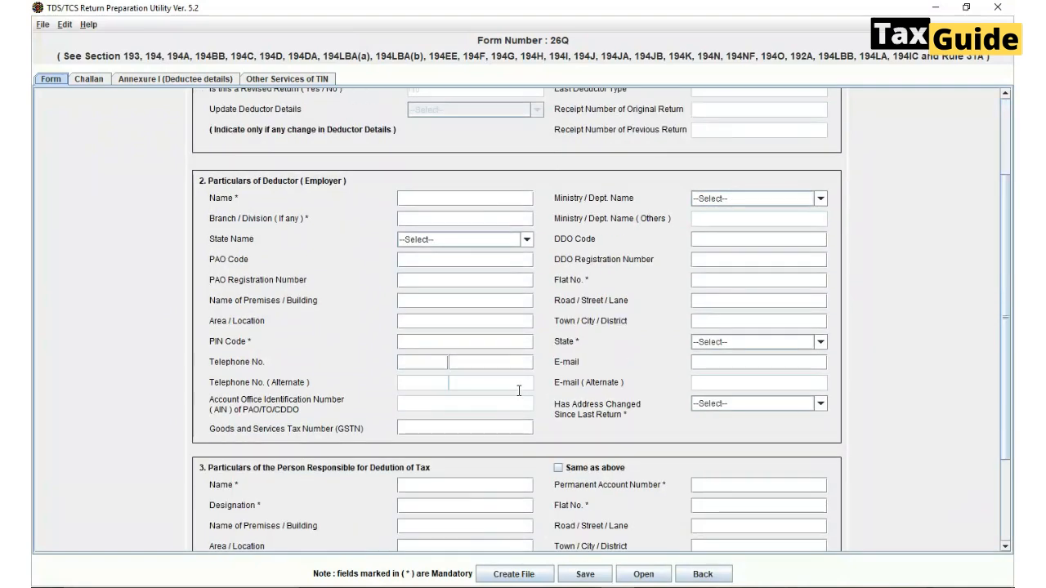
scroll(518, 396, "down", 2)
scroll(518, 396, "up", 5)
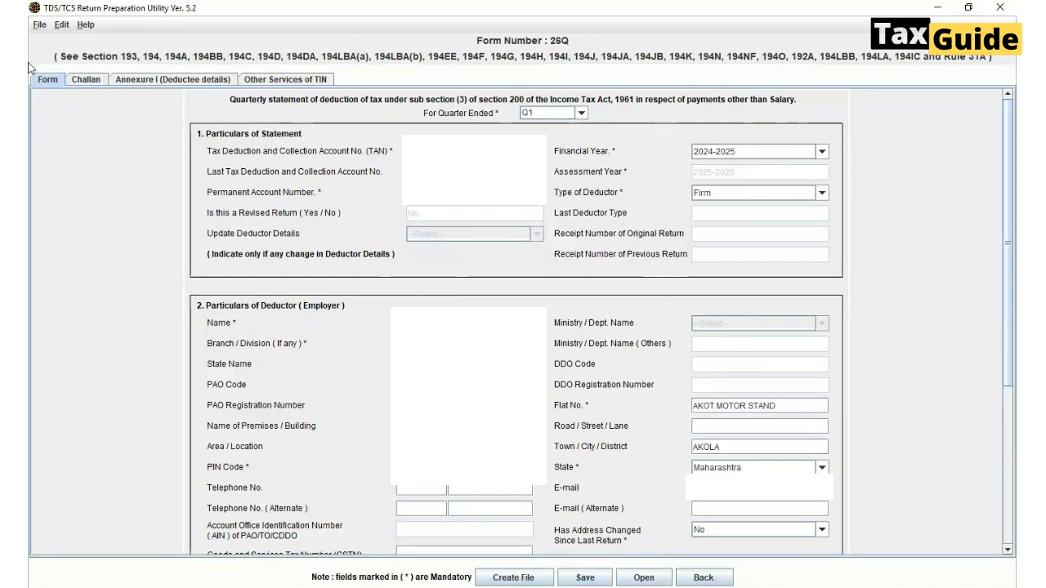
Add 2 rows to the Challan sheet.
left_click(86, 80)
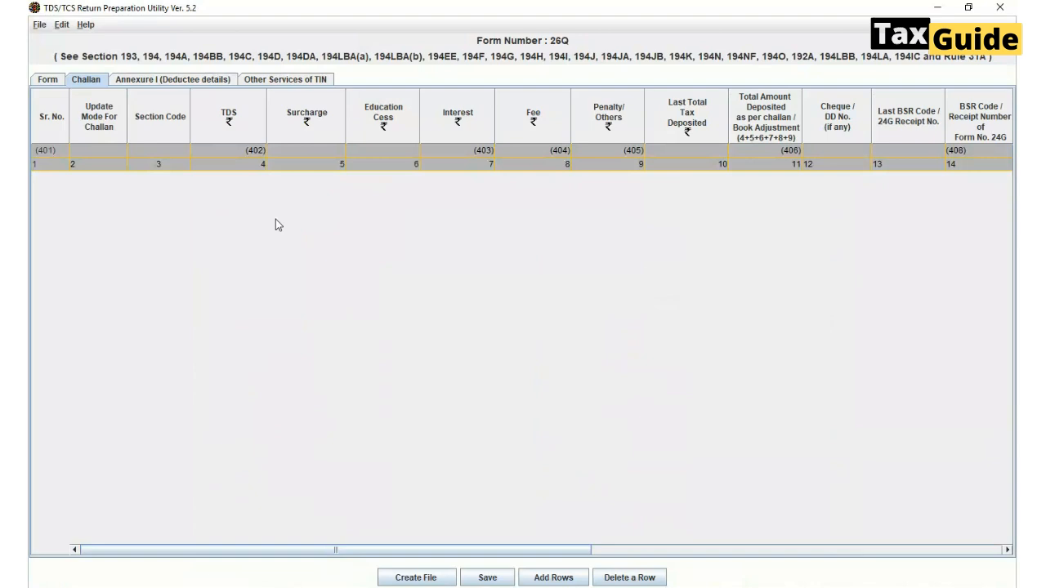
left_click(553, 578)
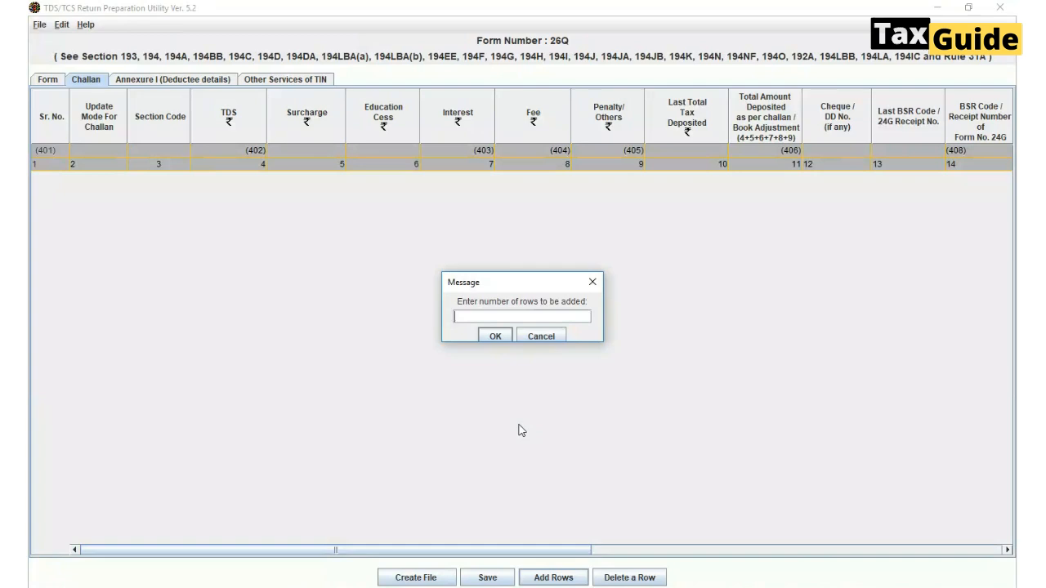
type("2")
left_click(495, 336)
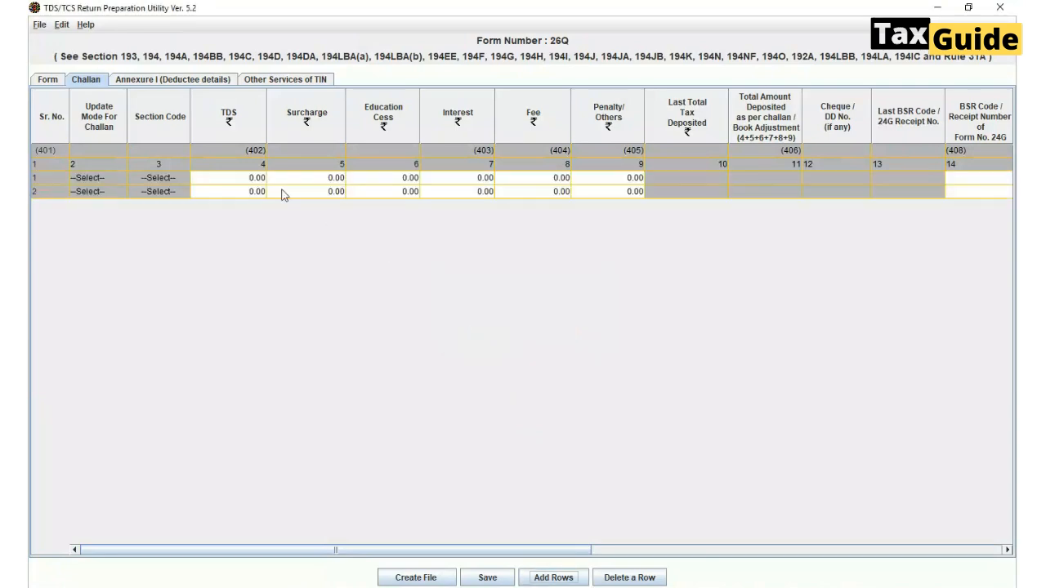
Enter 760 as the TDS amount in the first challan row.
left_click(323, 178)
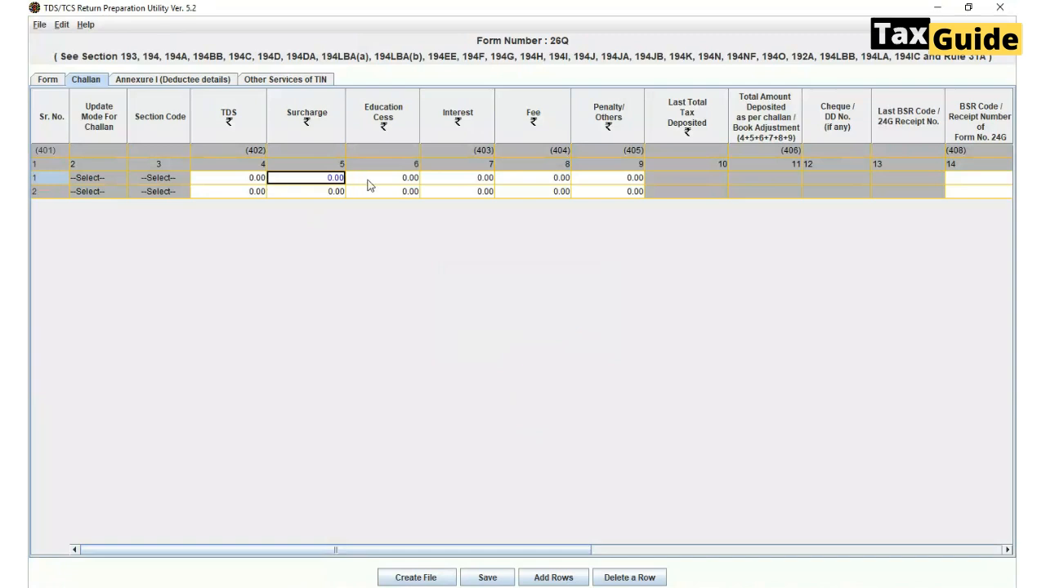
key("shift+Tab")
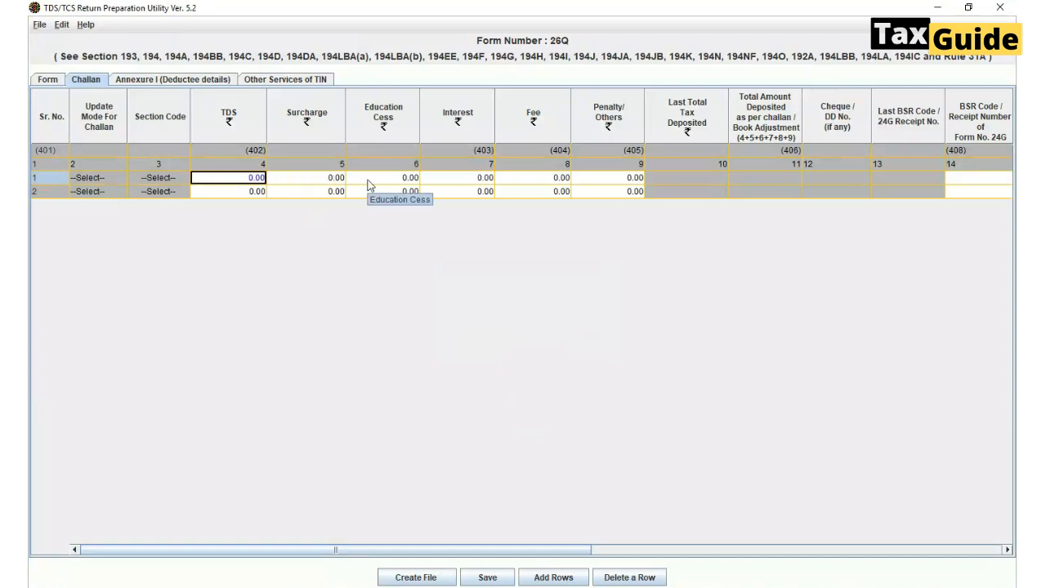
type("760")
key("Return")
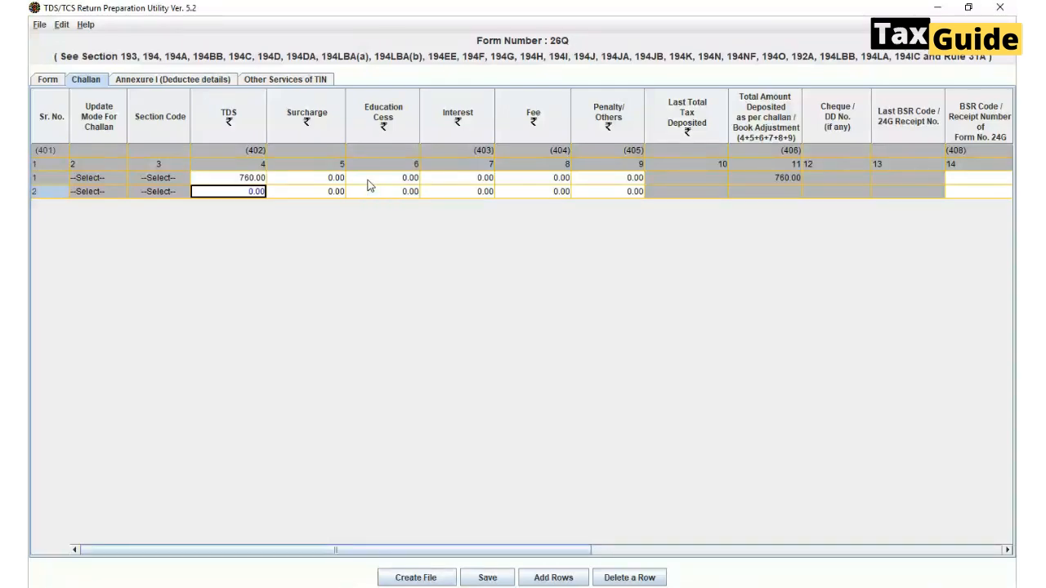
Examine the first challan row's remaining columns, including BSR code, deposit date, challan serial number, mode of deposit and minor head.
key("Up")
key("Tab")
key("Tab")
key("Tab")
key("Tab")
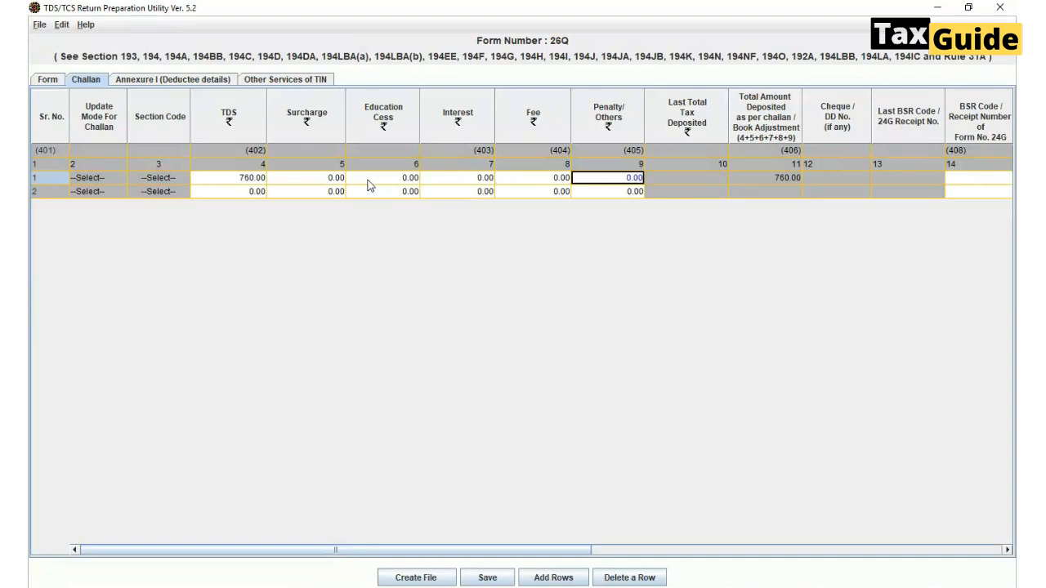
key("Tab")
key("Tab")
key("Tab")
key("Tab")
key("Tab")
key("Tab")
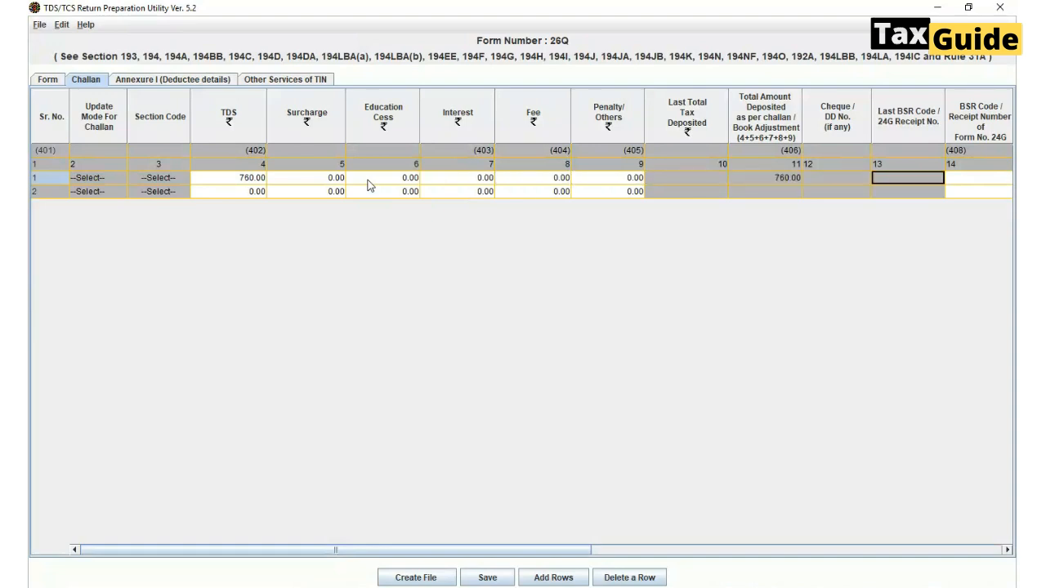
key("Tab")
key("Tab")
key("Tab")
key("Tab")
key("Tab")
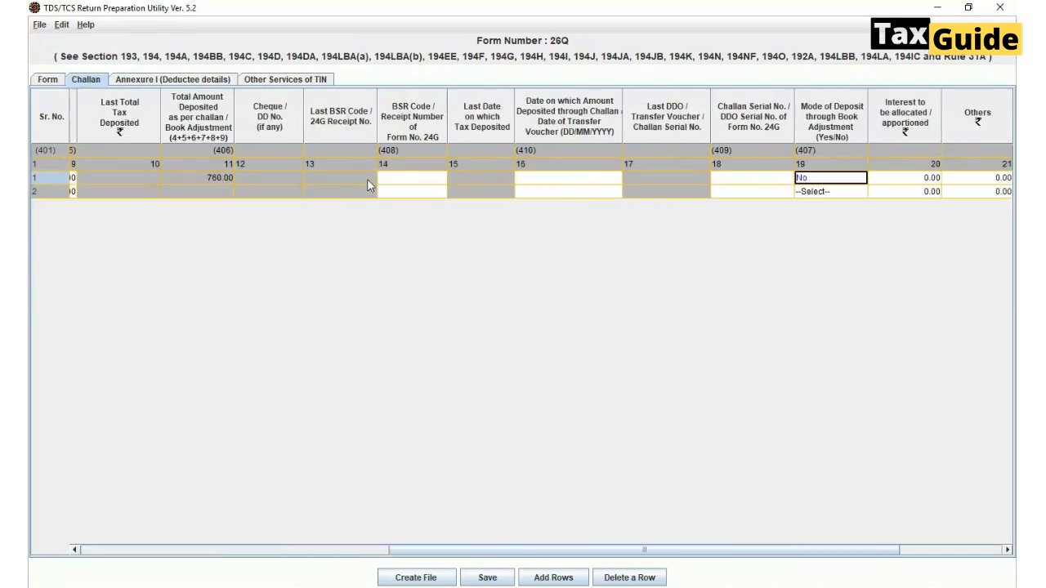
key("shift+Tab")
key("shift+Tab")
key("shift+Tab")
key("shift+Tab")
key("shift+Tab")
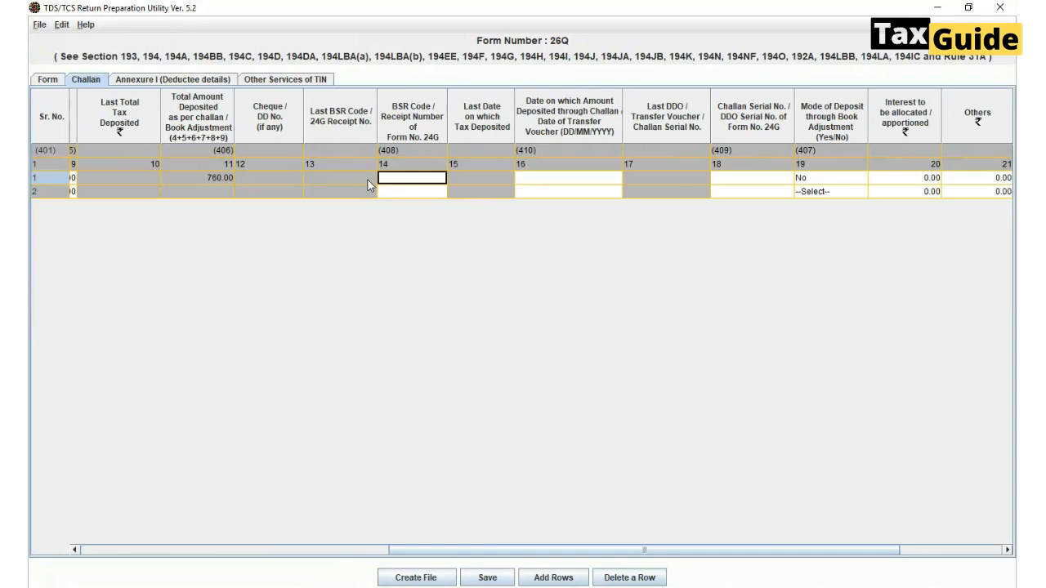
key("Tab")
key("Tab")
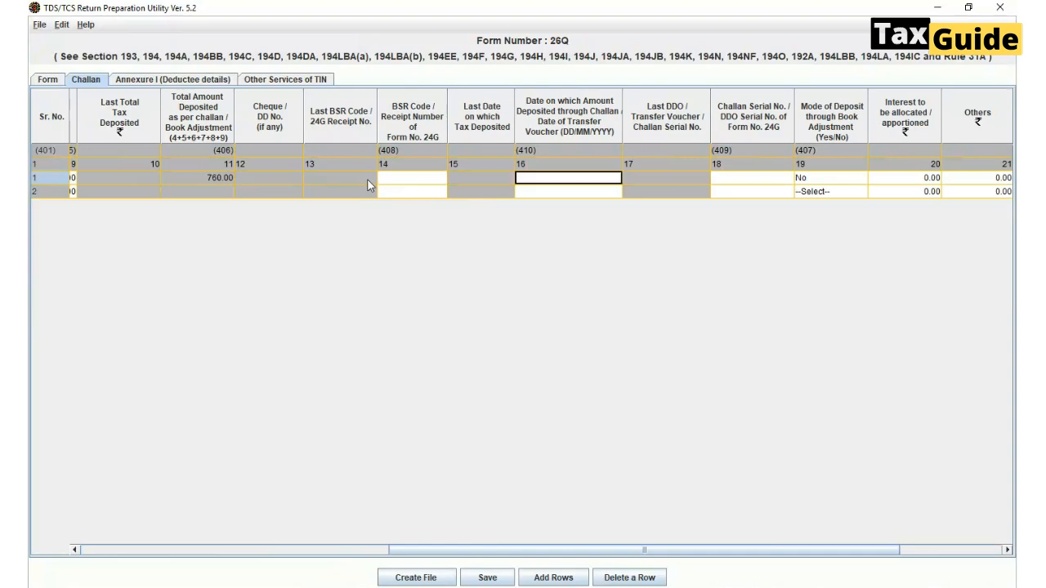
key("Tab")
key("Tab")
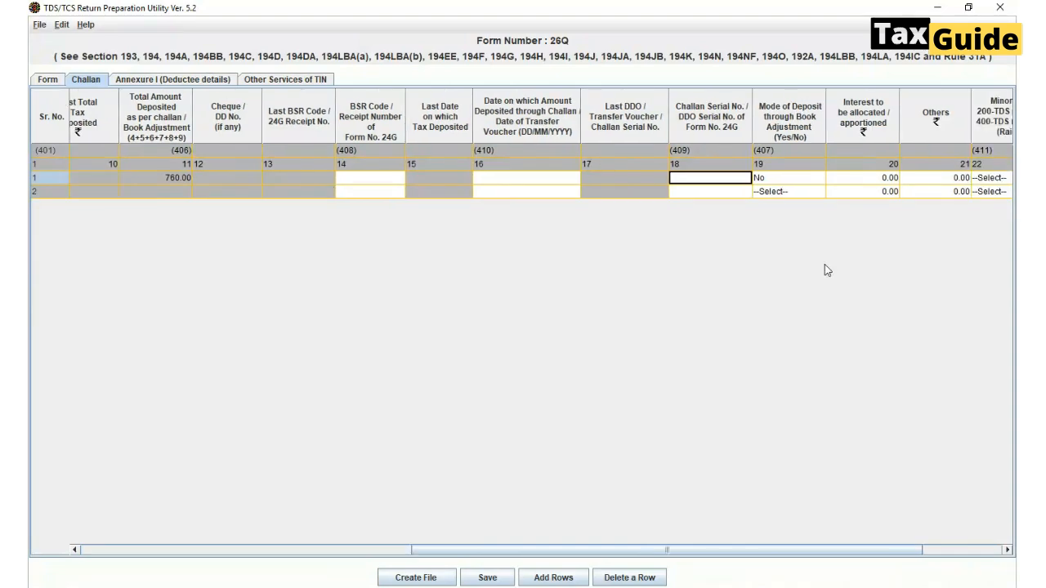
key("Tab")
key("Tab")
key("Tab")
key("Tab")
key("Tab")
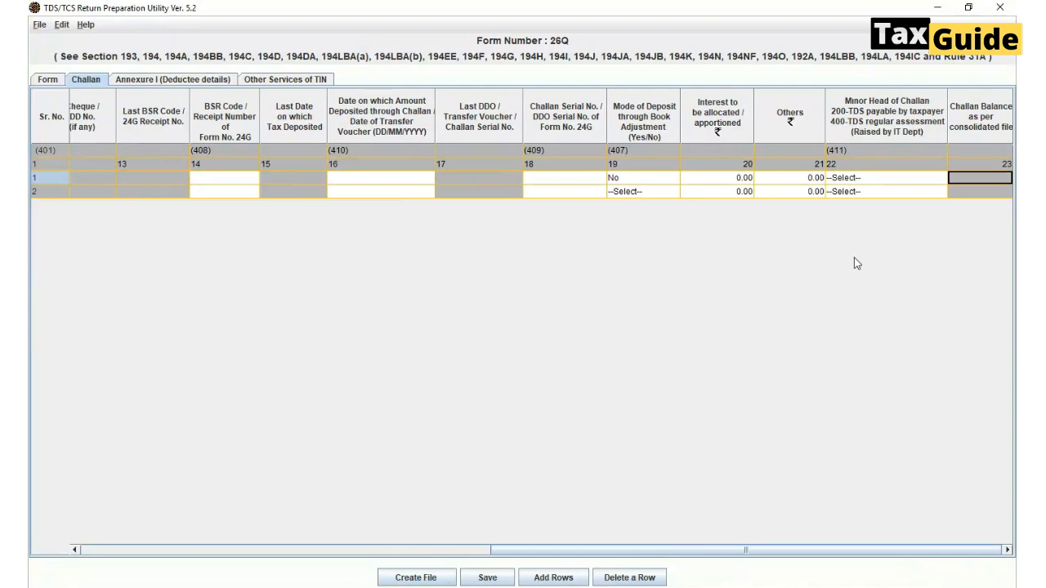
Set the minor head of the first challan to 200.
left_click(837, 180)
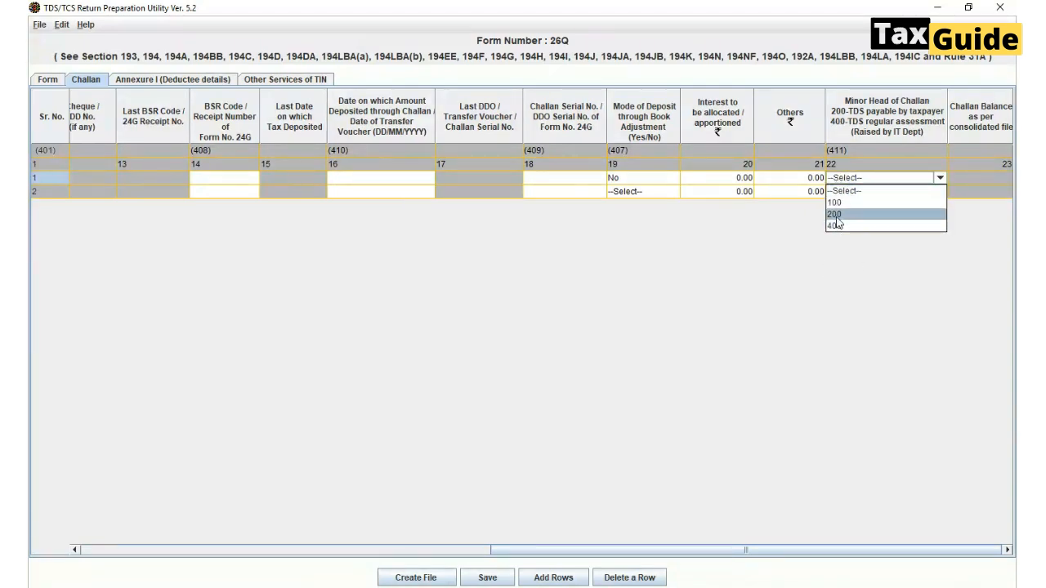
left_click(835, 214)
key("Down")
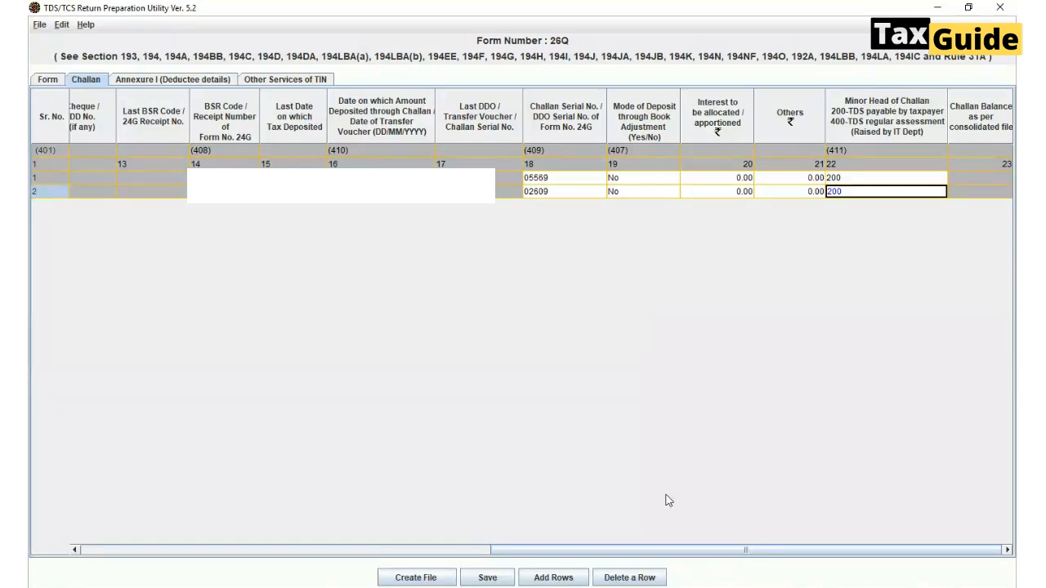
Insert 1 deductee record for challan 1 and 1 for challan 2 in Annexure I.
left_click(160, 83)
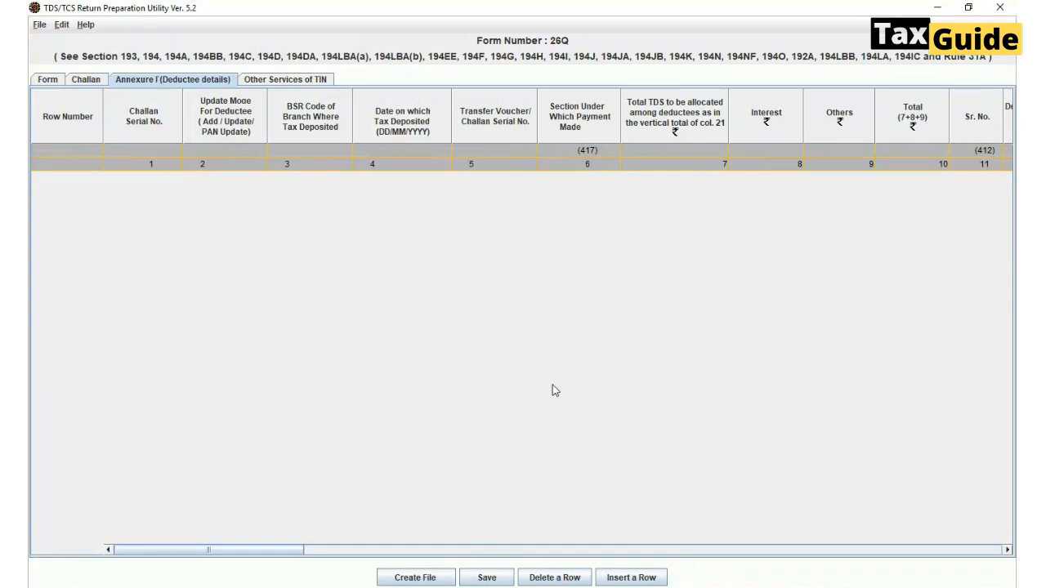
left_click(629, 578)
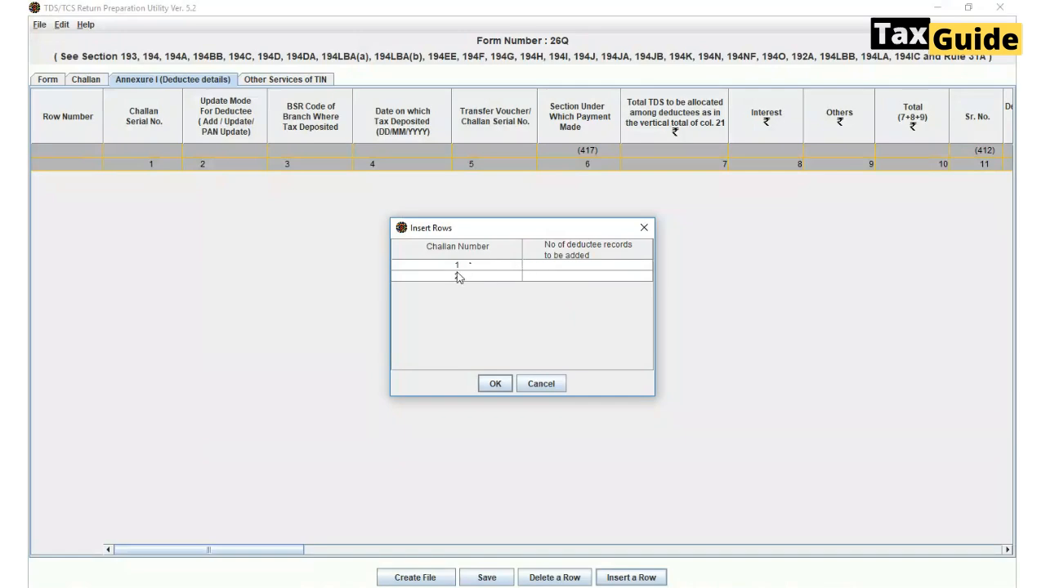
left_click(531, 266)
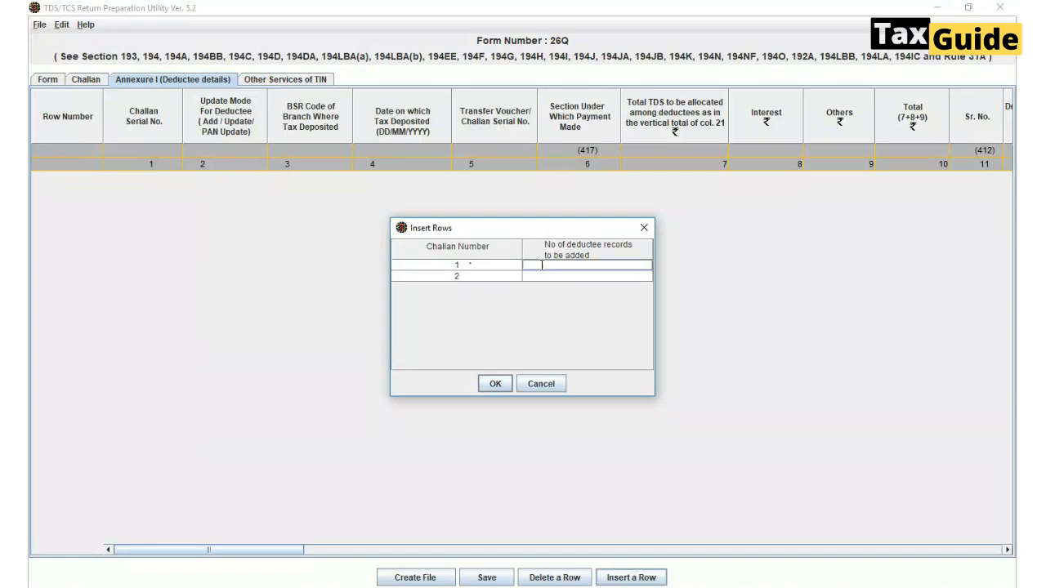
type("1")
left_click(530, 278)
type("1")
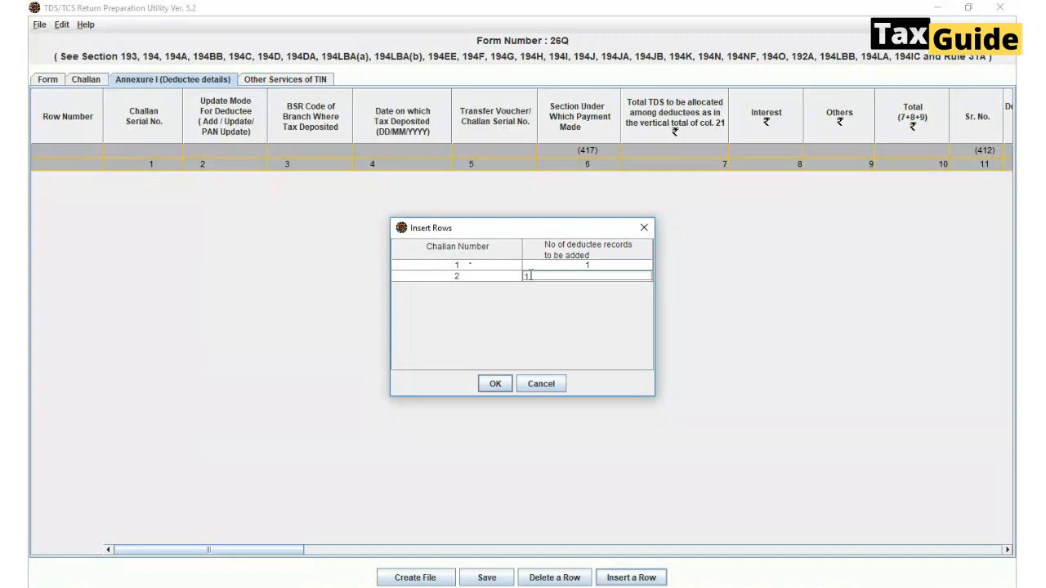
key("Return")
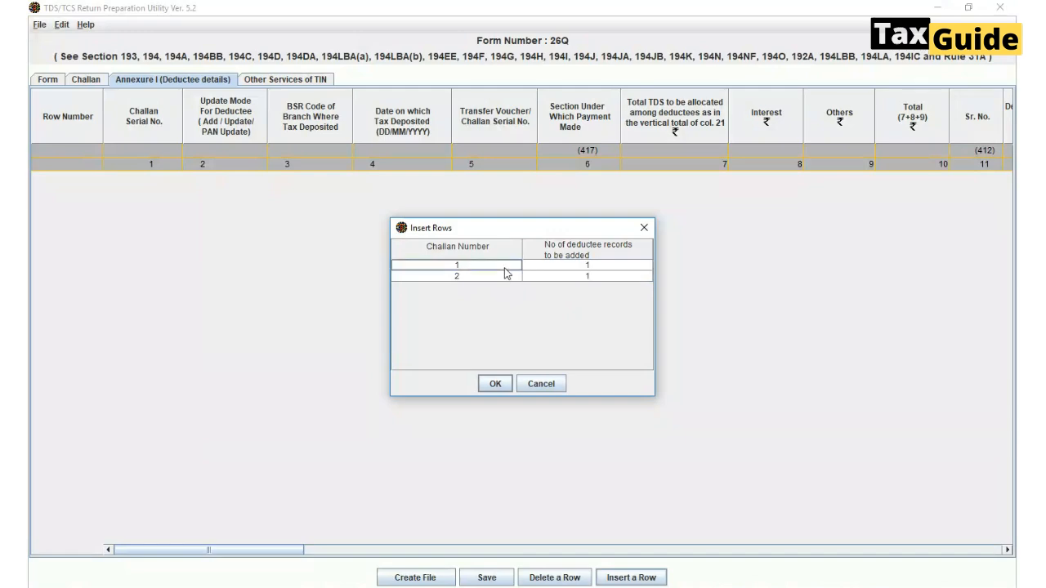
left_click(495, 385)
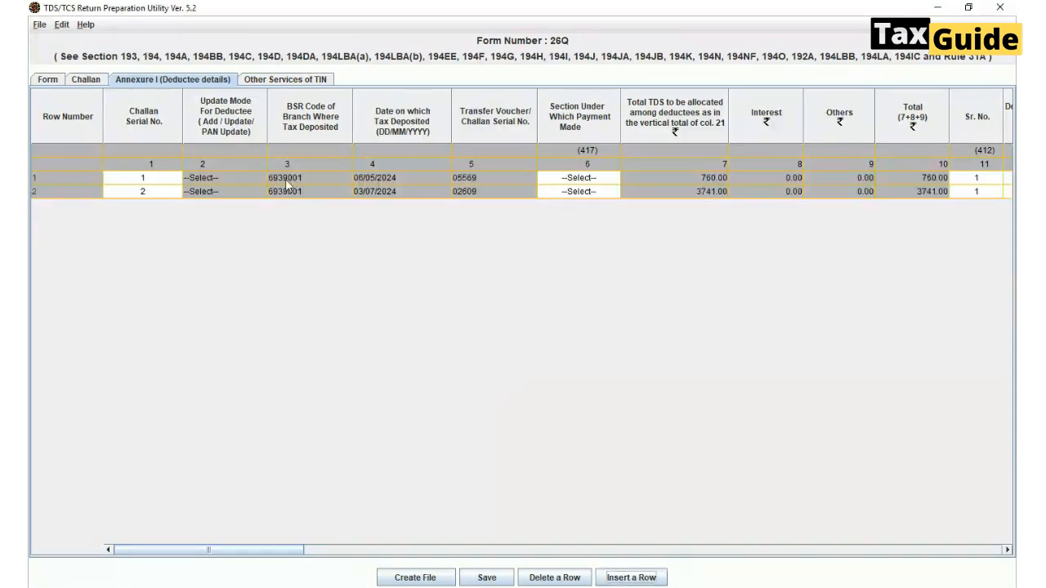
Set the section under which payment was made to 94A for the first deductee record.
left_click(589, 178)
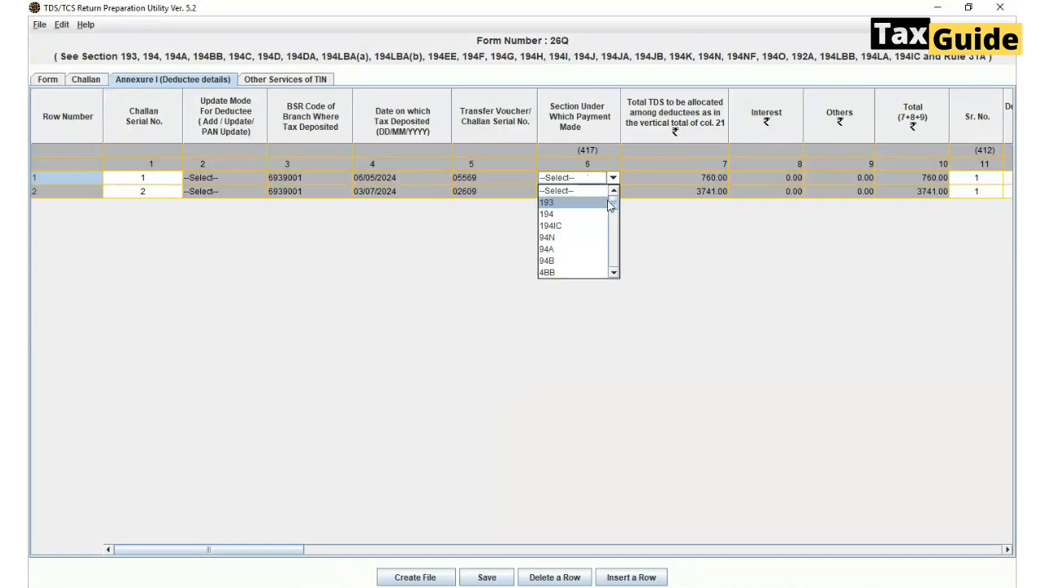
left_click(563, 251)
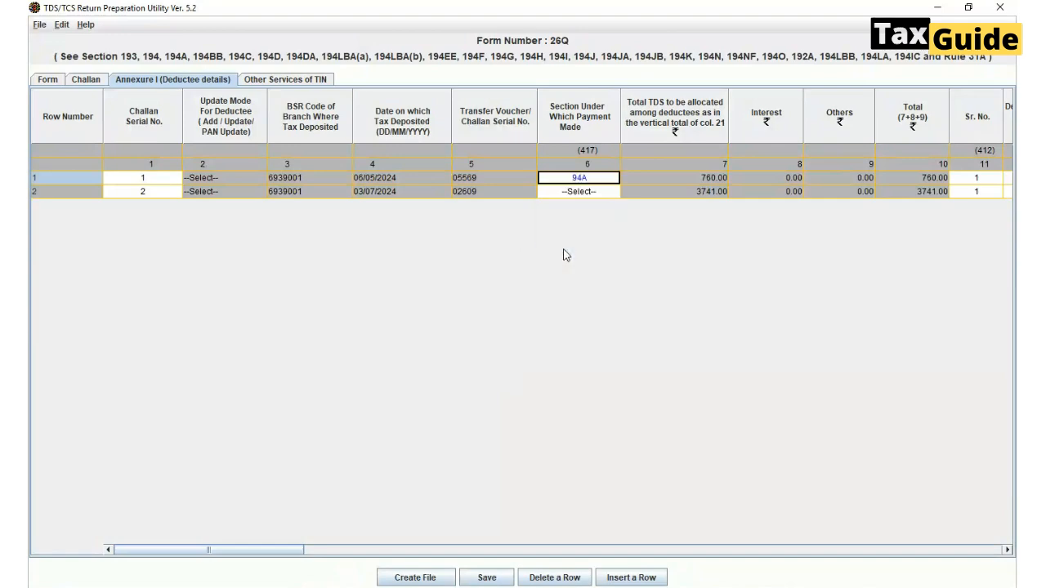
Set the section under which payment was made to 94A for the second deductee record.
left_click(597, 193)
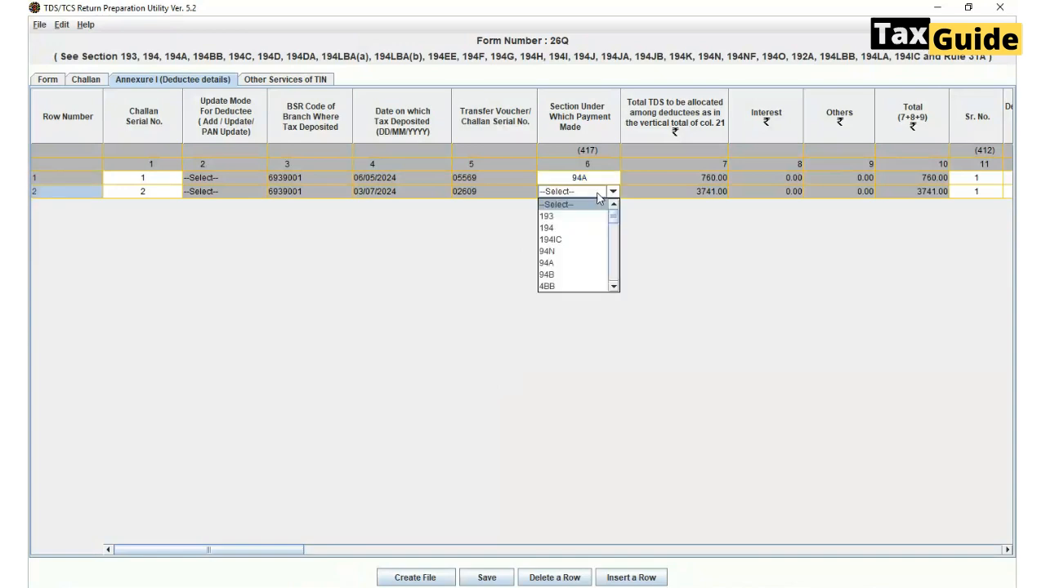
left_click(553, 264)
left_click(676, 190)
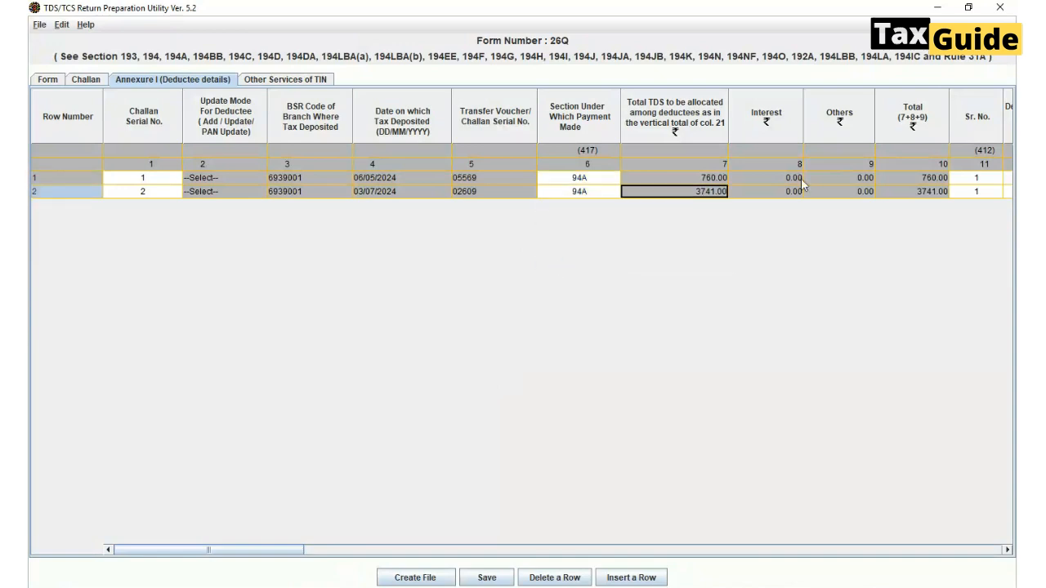
Look through the second deductee record's columns from interest and others up to the last total tax deducted.
key("Tab")
key("Tab")
key("Tab")
key("Tab")
key("Tab")
key("Tab")
key("Tab")
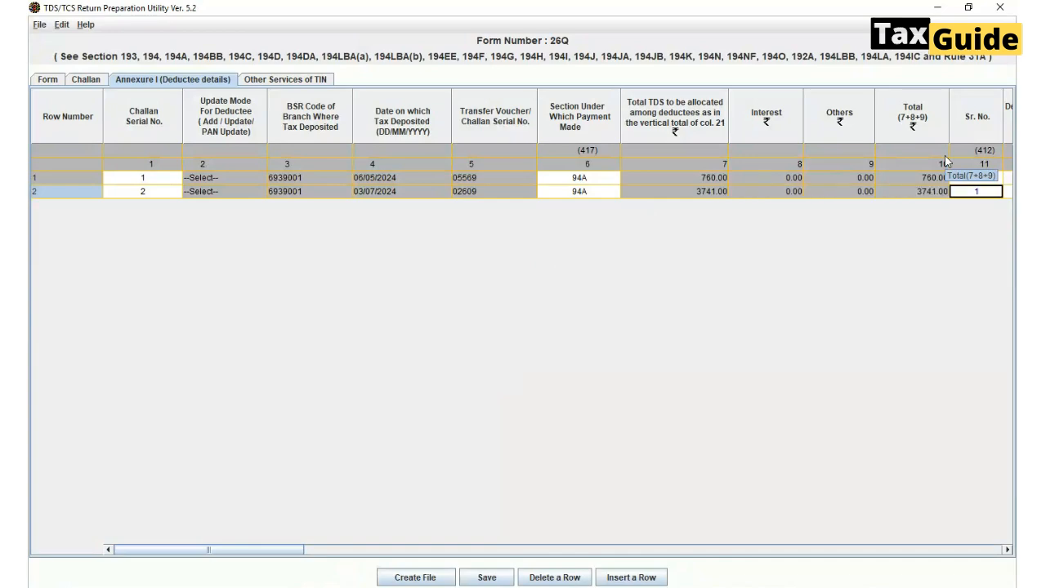
key("Tab")
key("Tab")
key("Tab")
key("Tab")
key("Tab")
key("Tab")
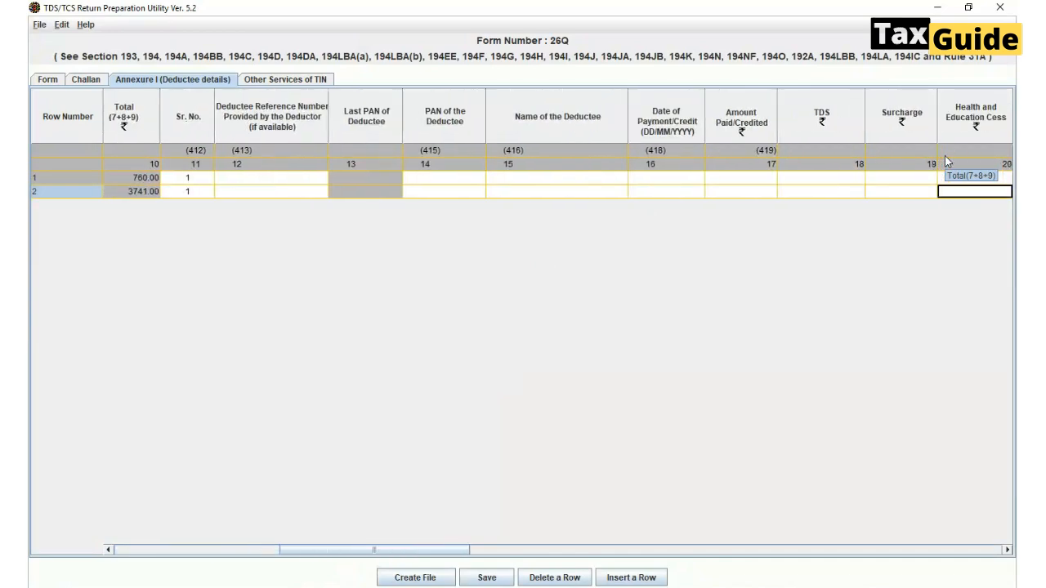
key("Tab")
key("Tab")
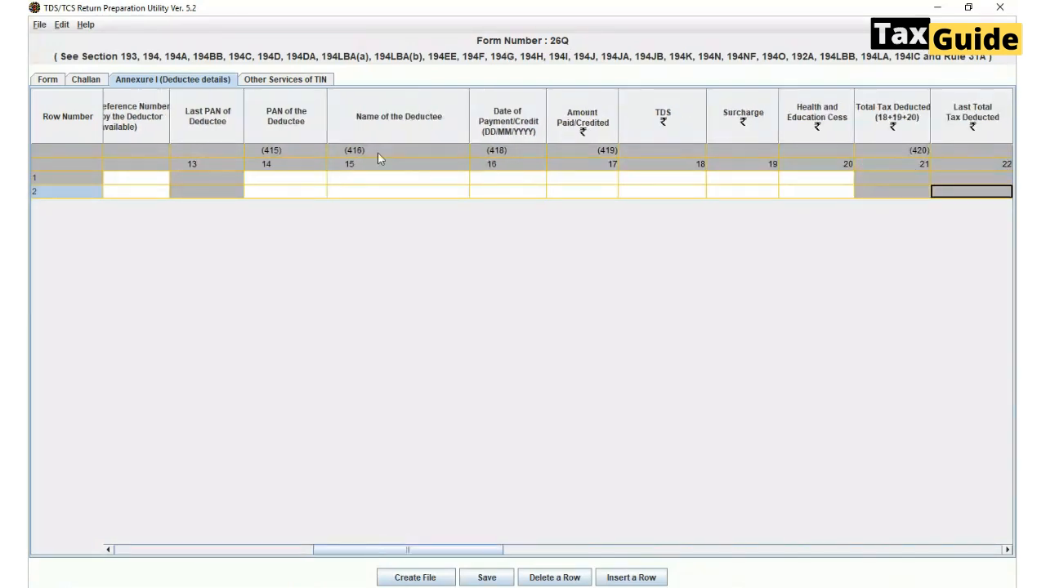
Examine the first deductee record's fields for PAN, name, payment date, amount paid, TDS, surcharge and health and education cess.
left_click(274, 179)
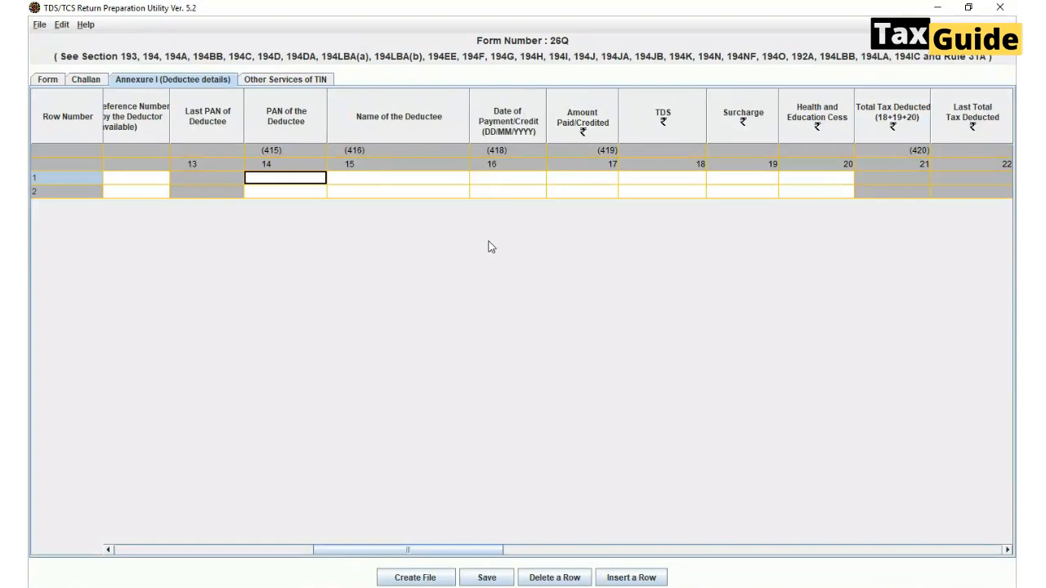
key("Tab")
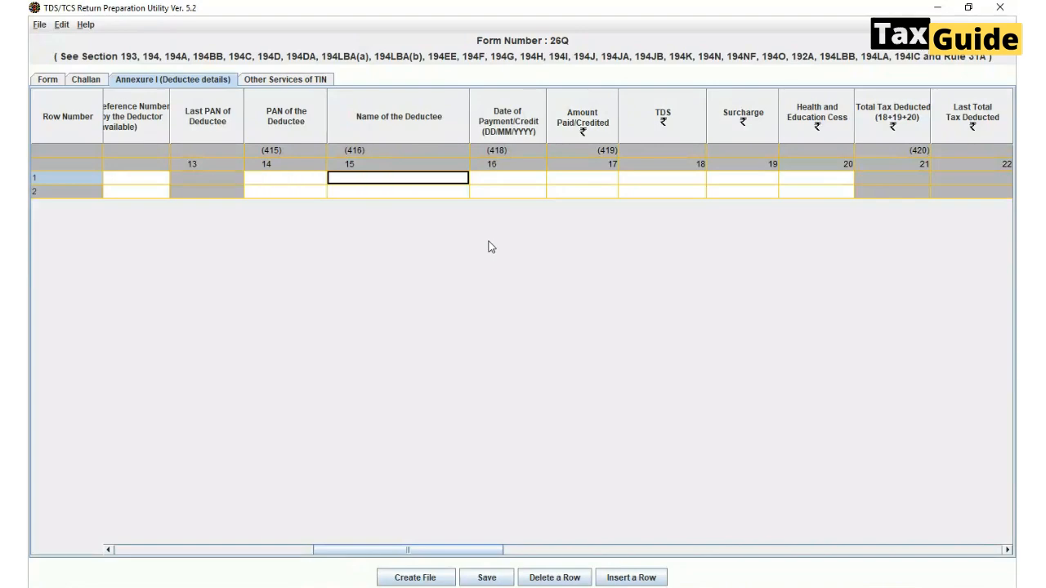
key("Tab")
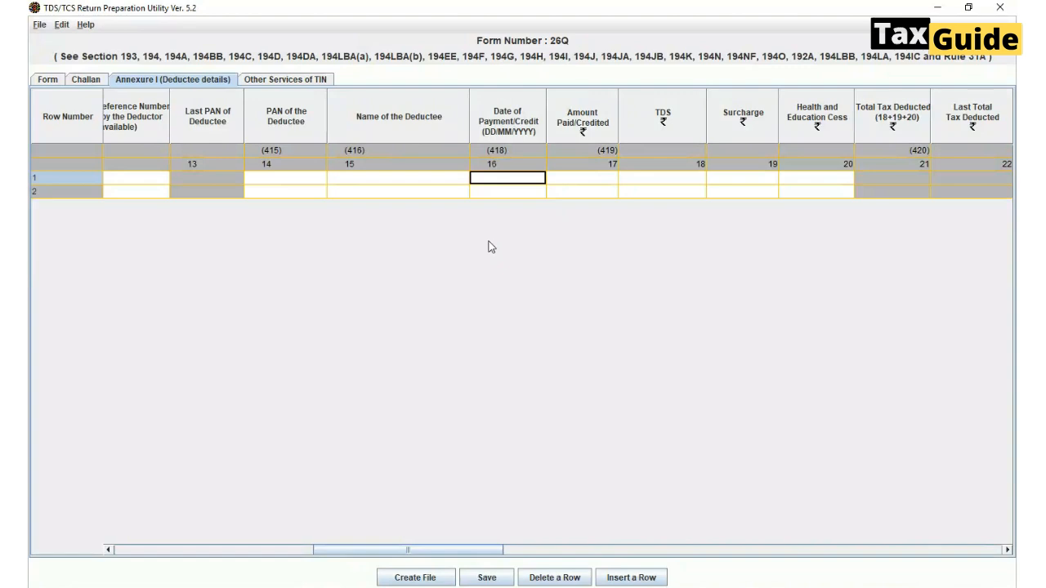
key("Tab")
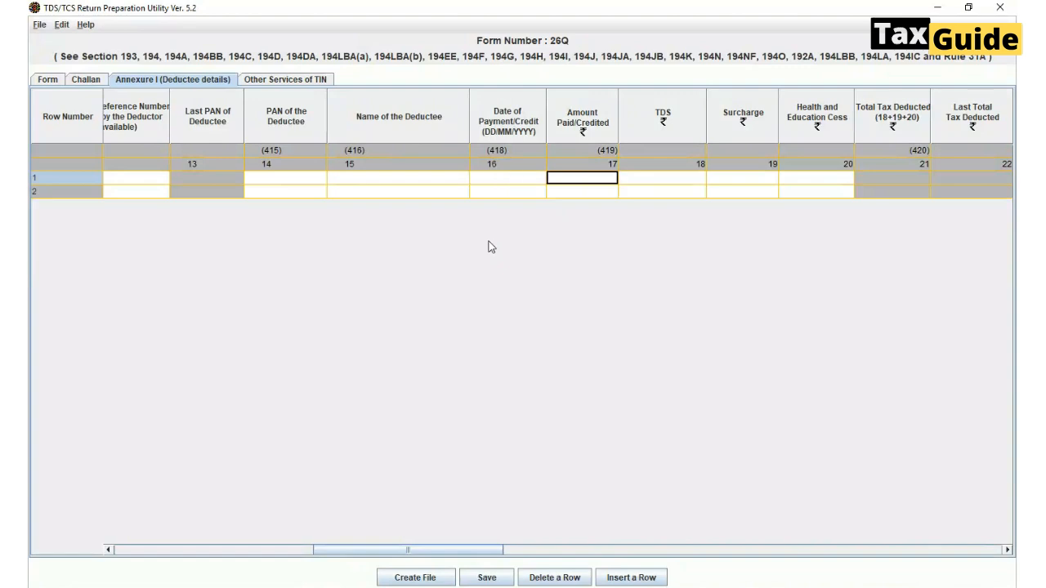
key("Tab")
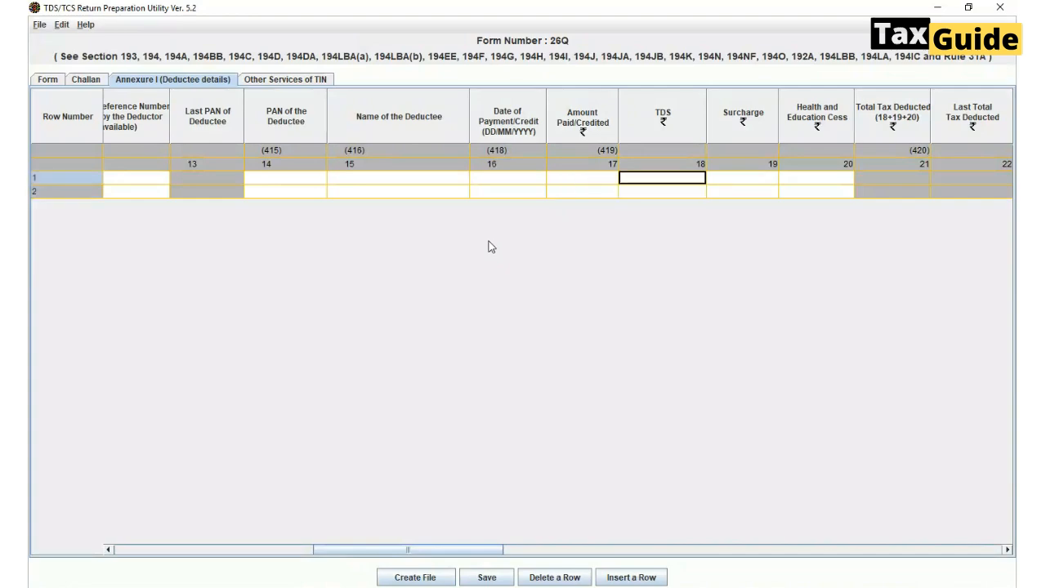
key("Tab")
key("Tab")
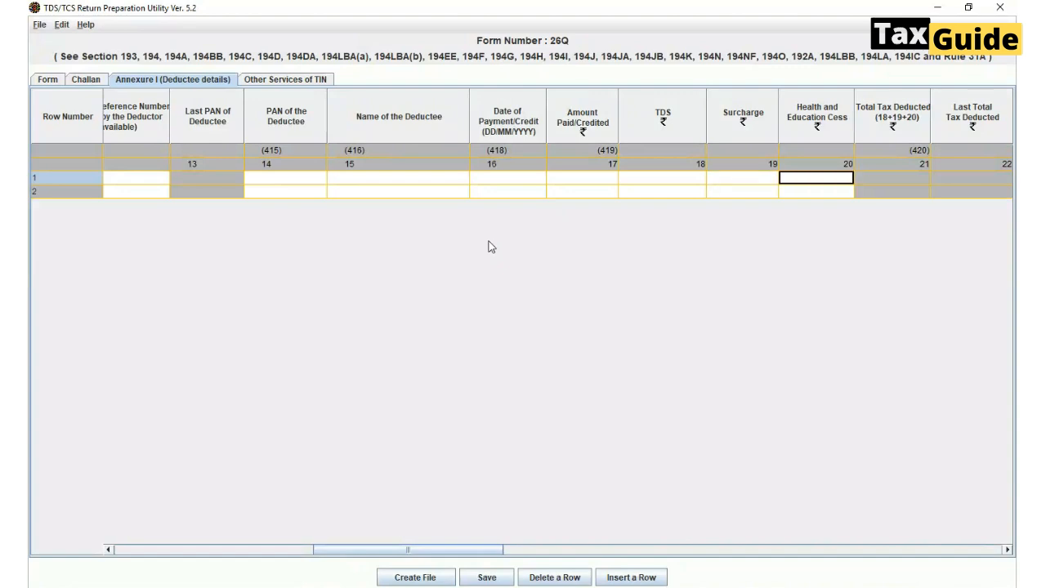
key("Down")
key("Left")
key("Up")
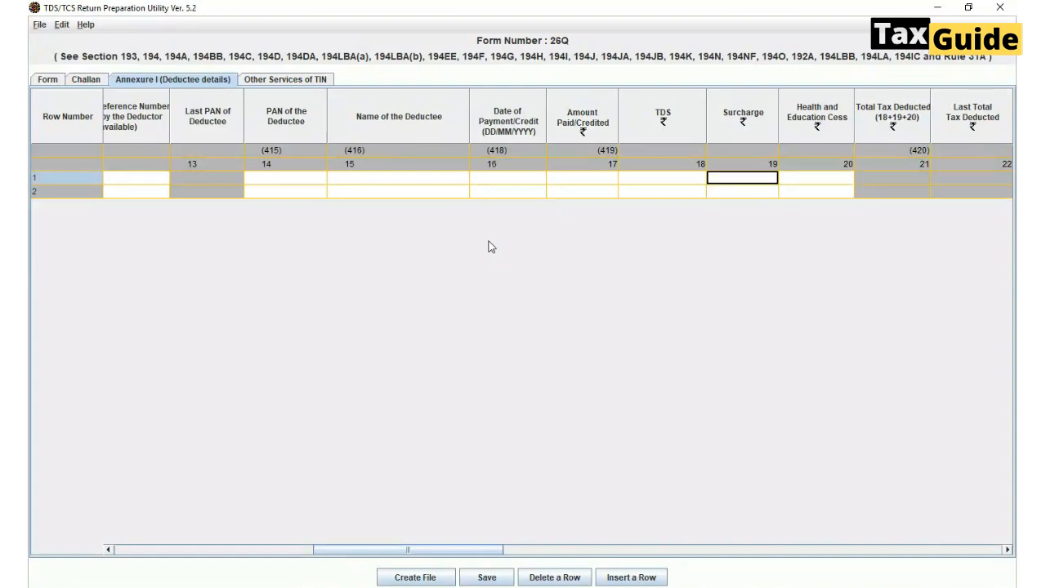
Examine the first deductee record's columns for total tax deducted, total tax deposited, date of deduction and remarks.
key("Right")
key("Right")
key("Right")
key("Right")
key("Right")
key("Right")
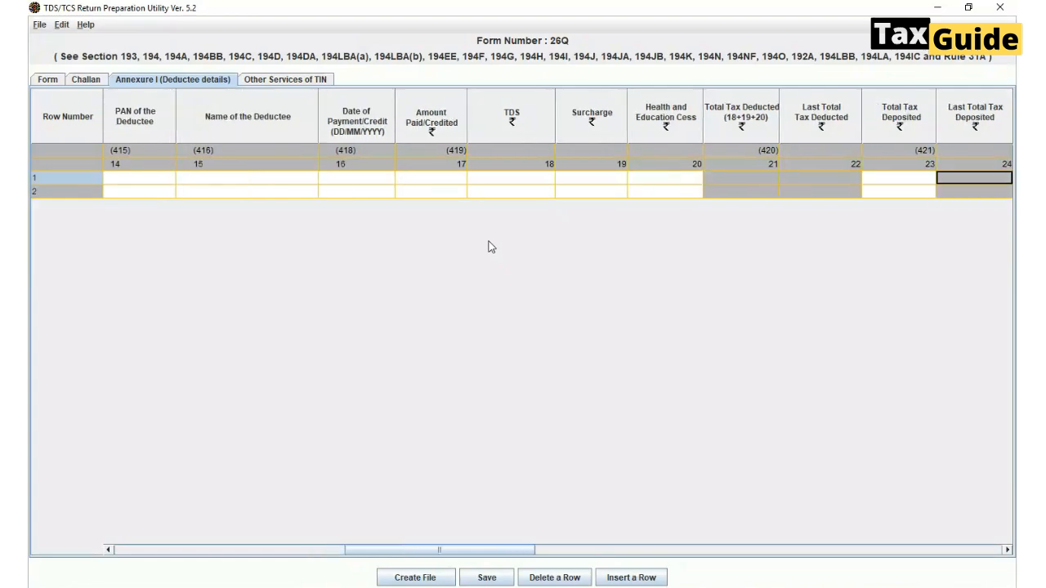
key("Left")
key("Left")
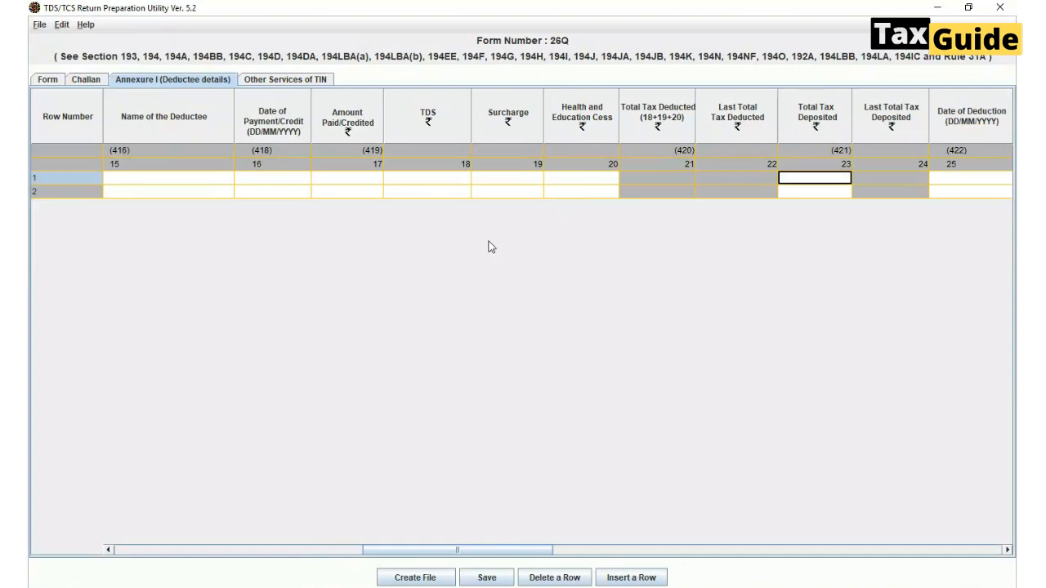
key("Right")
key("Right")
key("Right")
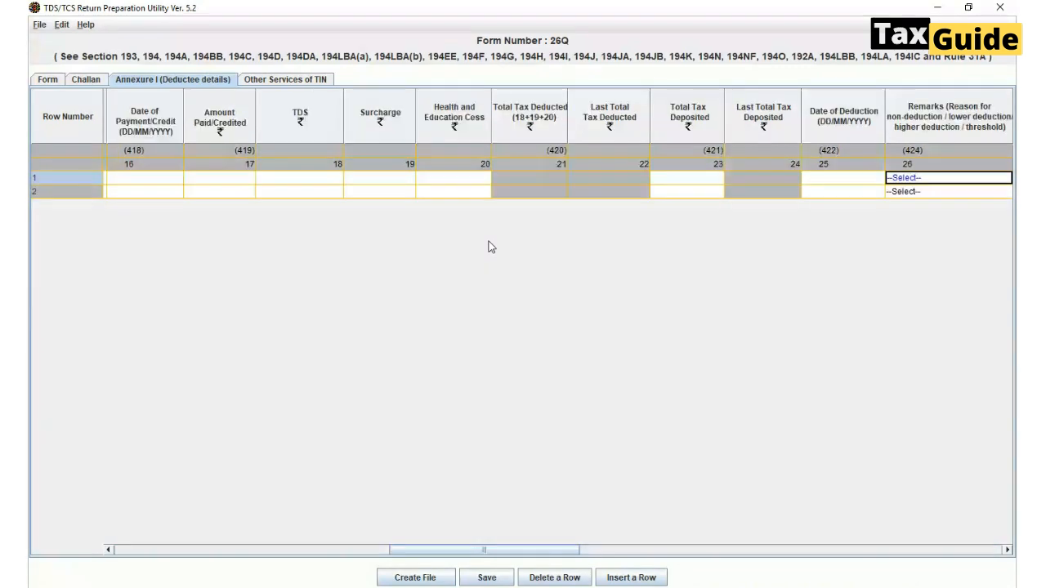
key("Left")
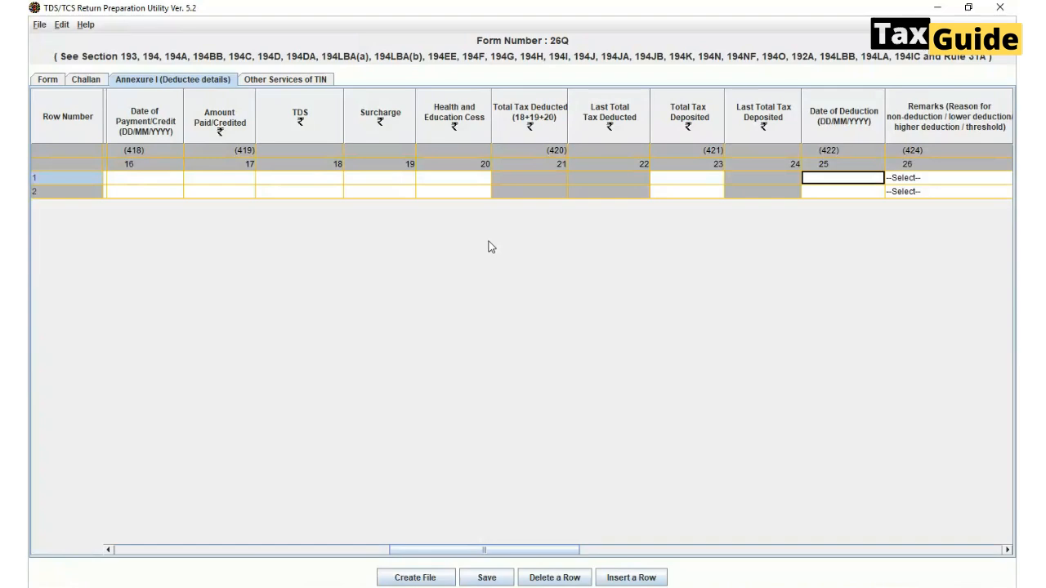
key("Left")
key("Left")
key("Left")
key("Left")
key("Left")
key("Left")
key("Left")
key("Left")
key("Left")
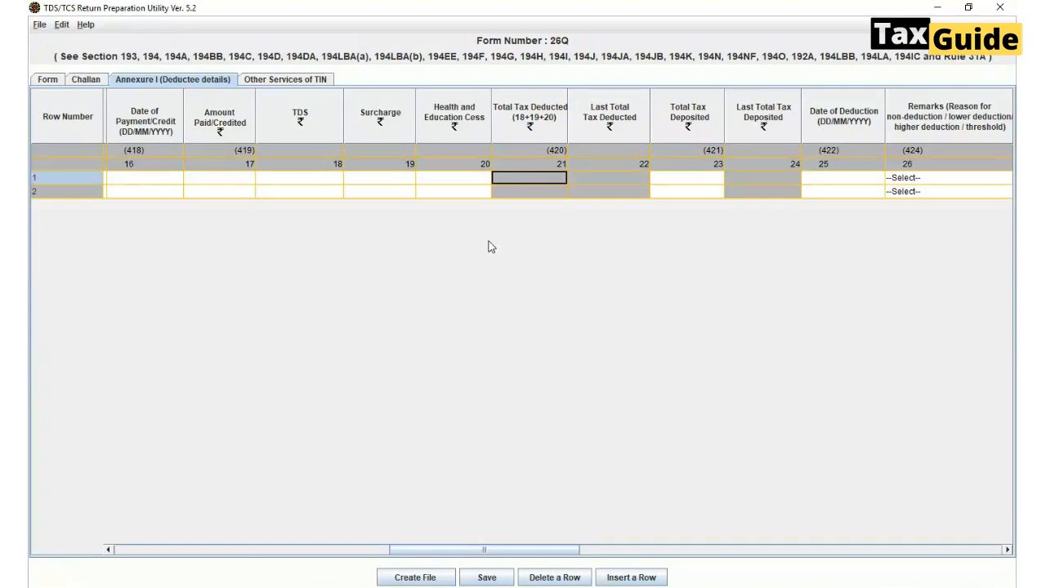
key("Left")
key("Left")
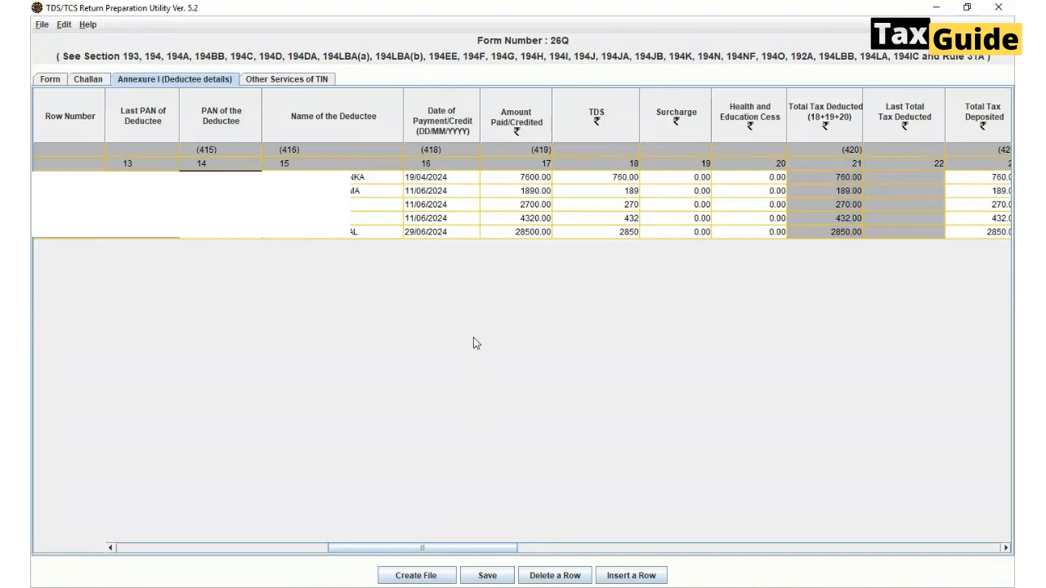
Review the filled-in first deductee record from the deductee name through amount paid, TDS and tax deposited to date of deduction.
key("Tab")
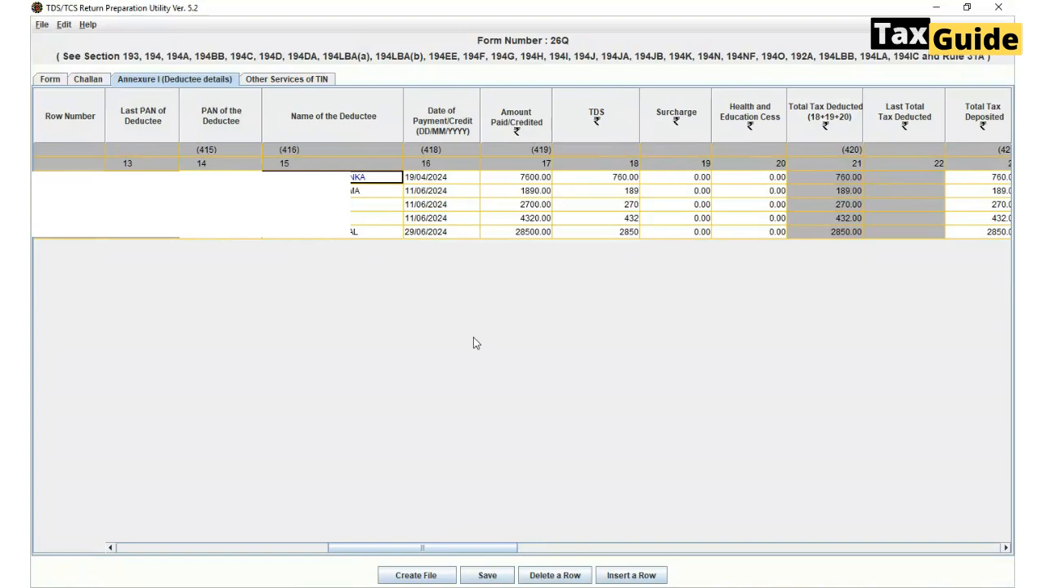
key("Tab")
key("Tab")
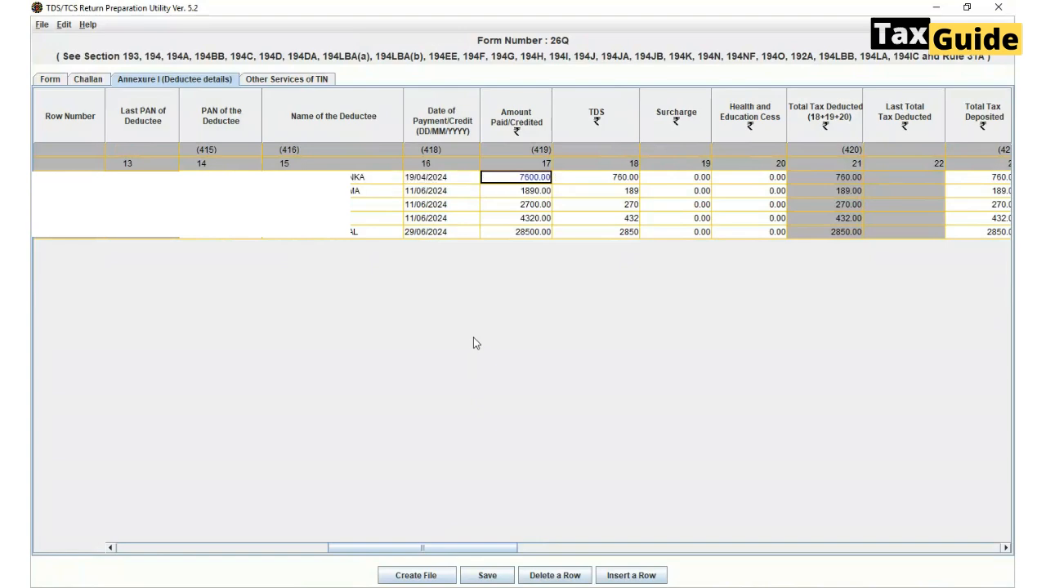
key("Tab")
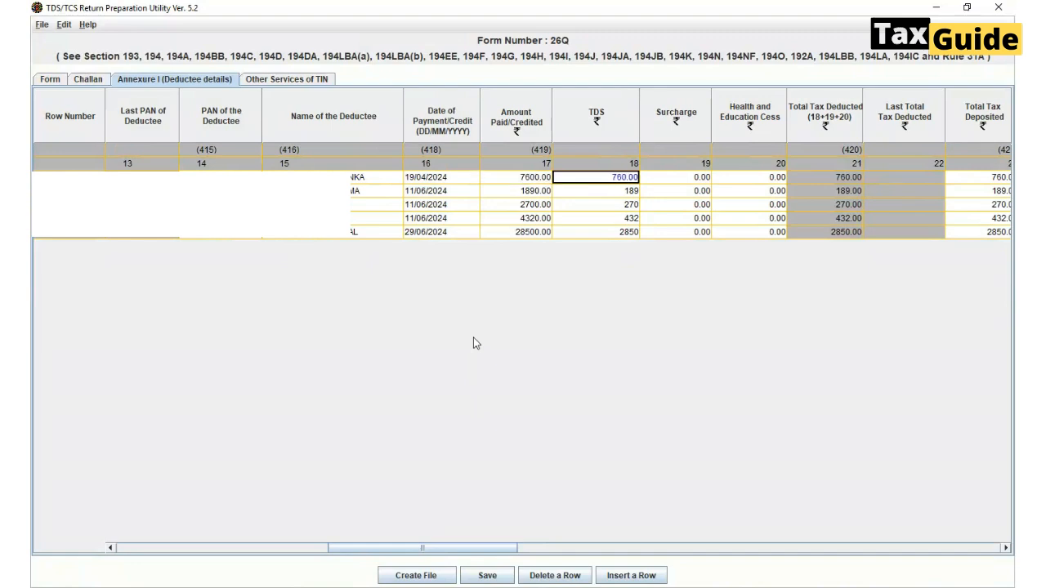
key("Tab")
key("Tab")
key("Tab")
key("Tab")
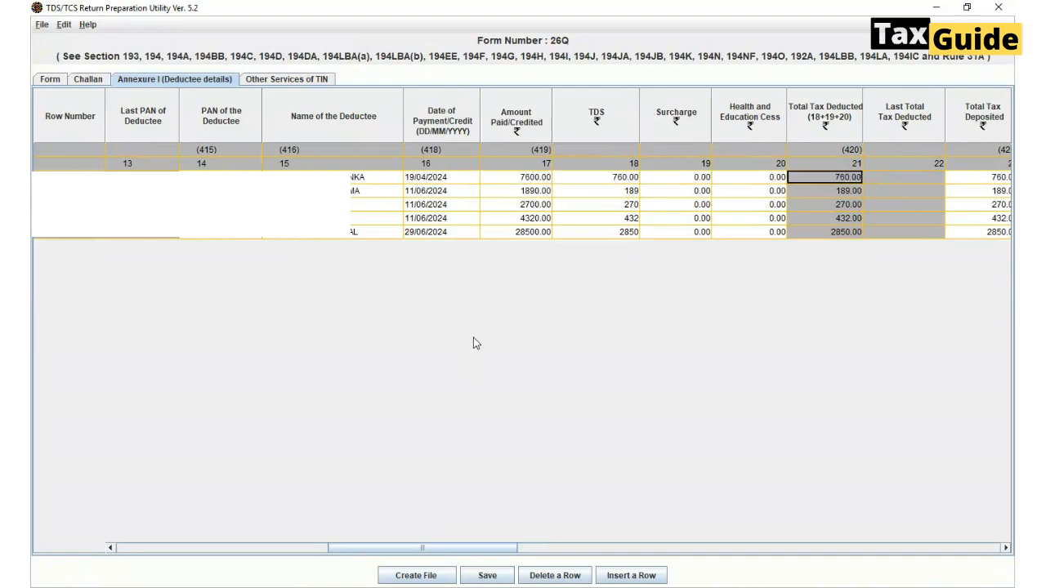
key("Tab")
key("Tab")
key("Tab")
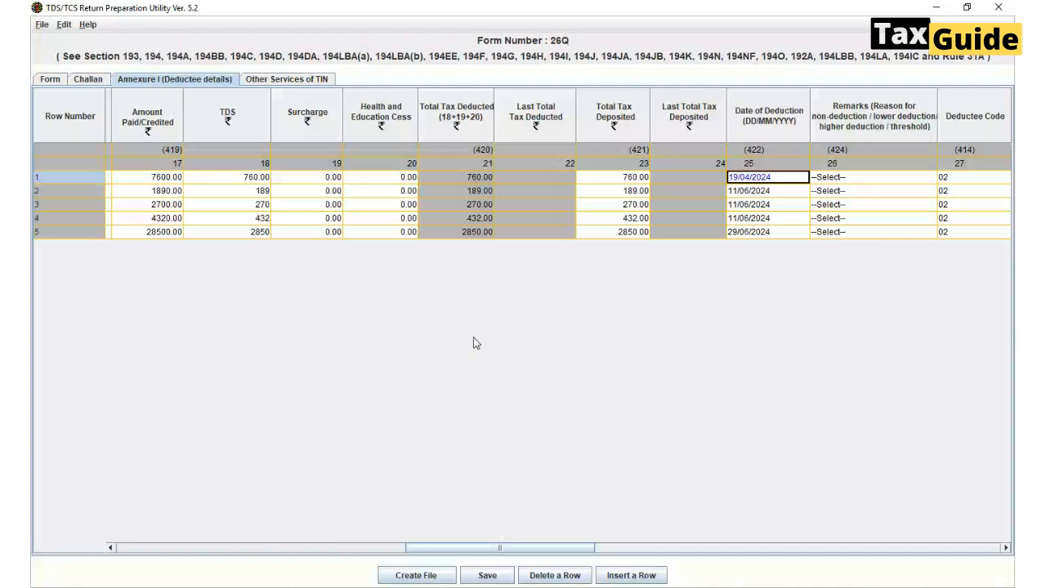
Review the remarks, deductee code and tax deduction rate columns of the filled-in deductee records.
key("Tab")
key("Down")
key("Down")
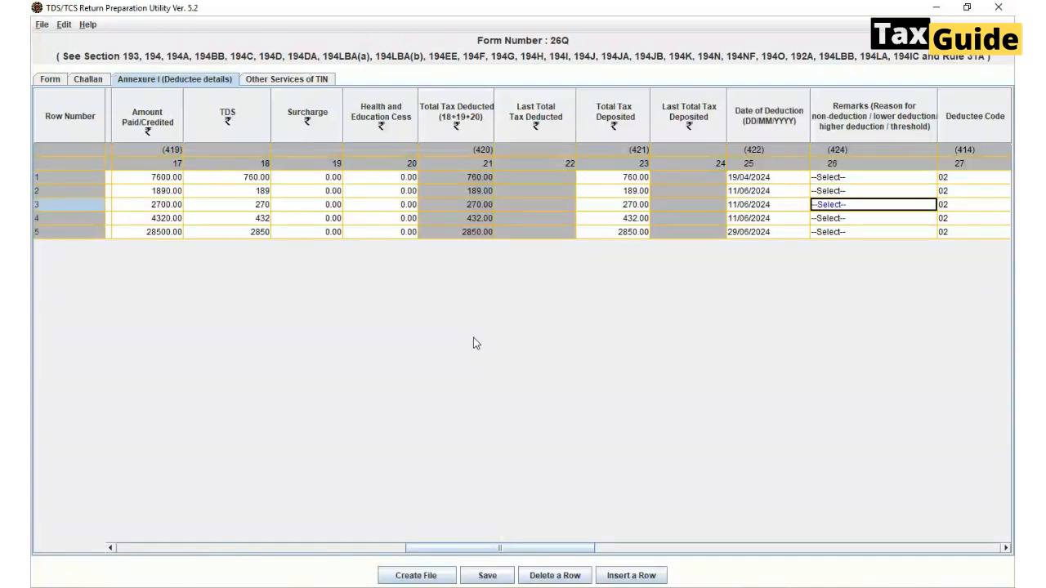
key("Up")
key("Up")
key("Tab")
key("Tab")
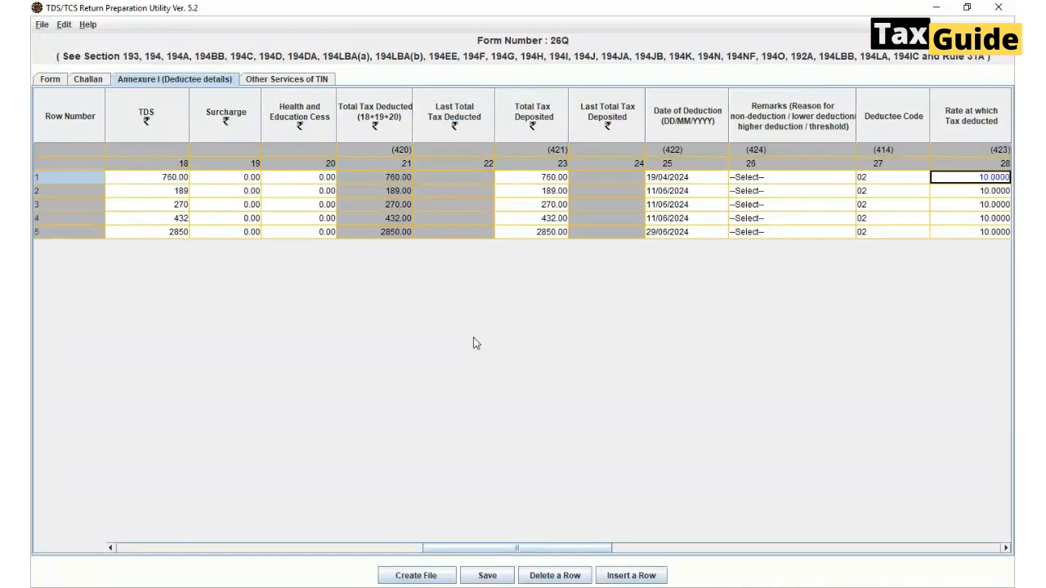
key("shift+Tab")
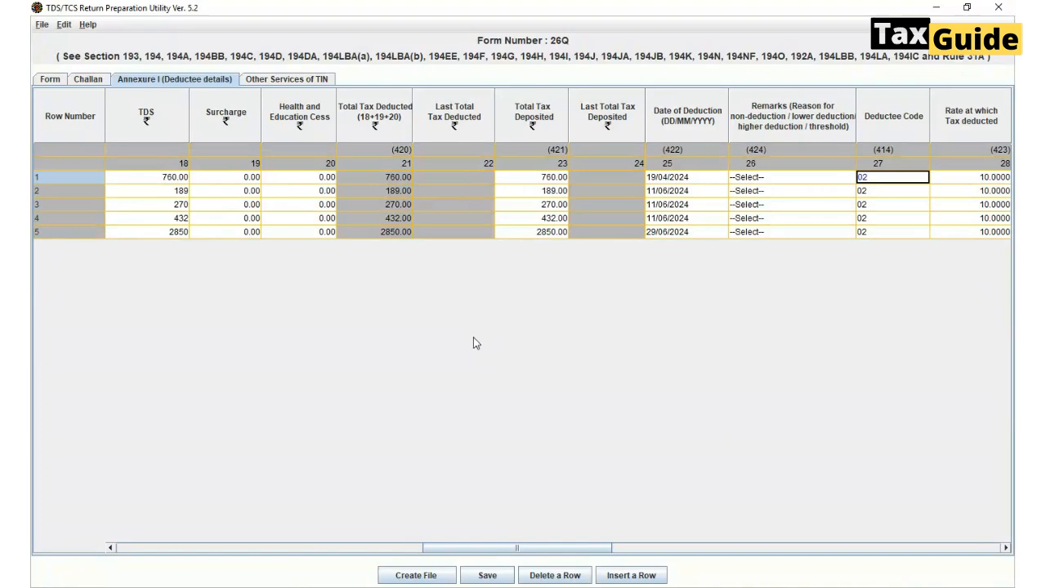
key("Tab")
key("Tab")
key("shift+Tab")
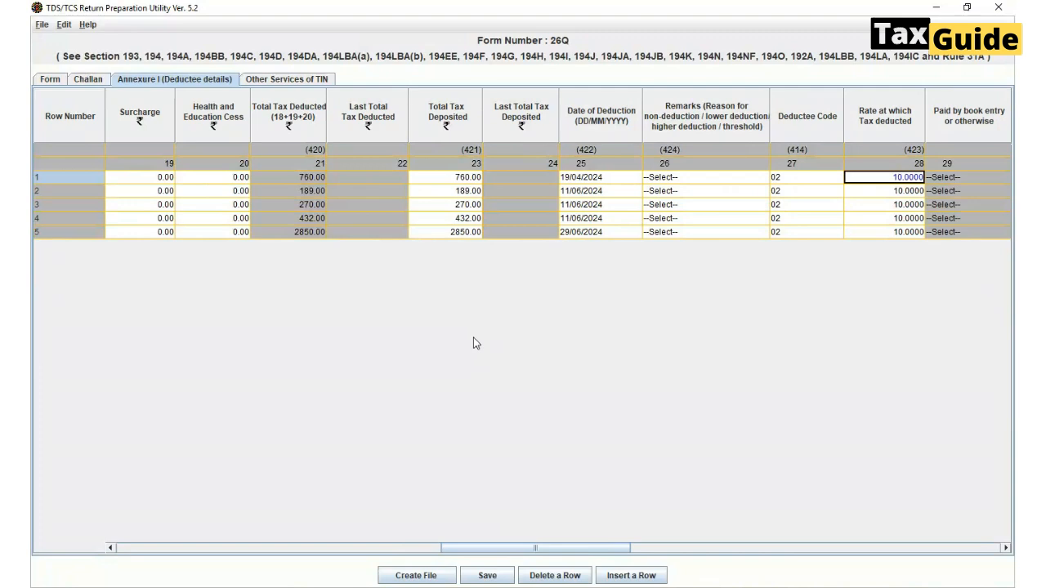
Check the rate at which tax was deducted for each of the five deductee records.
key("Down")
key("Down")
key("Down")
key("Down")
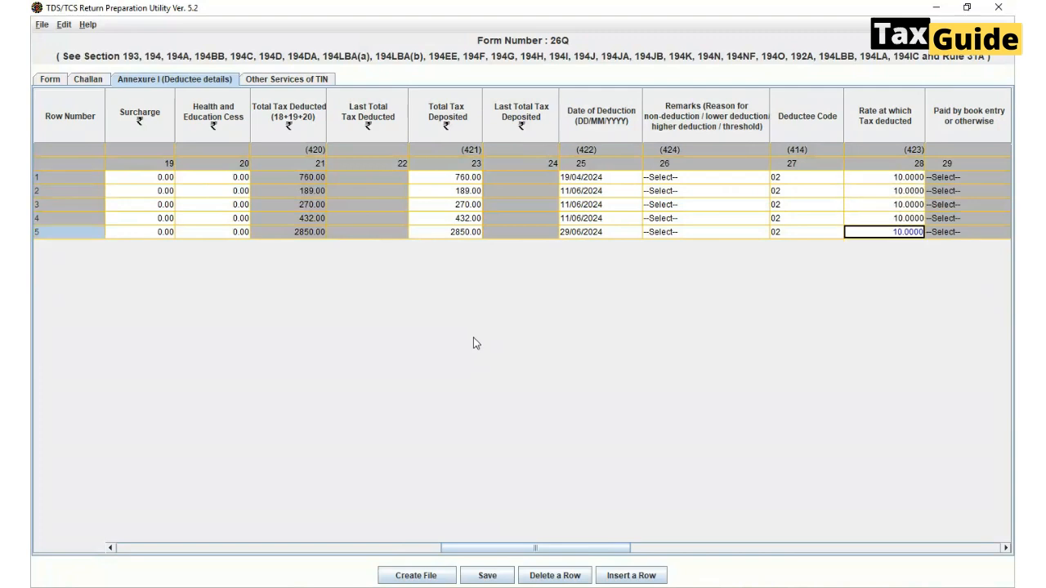
key("Up")
key("Up")
key("Up")
key("Up")
key("Down")
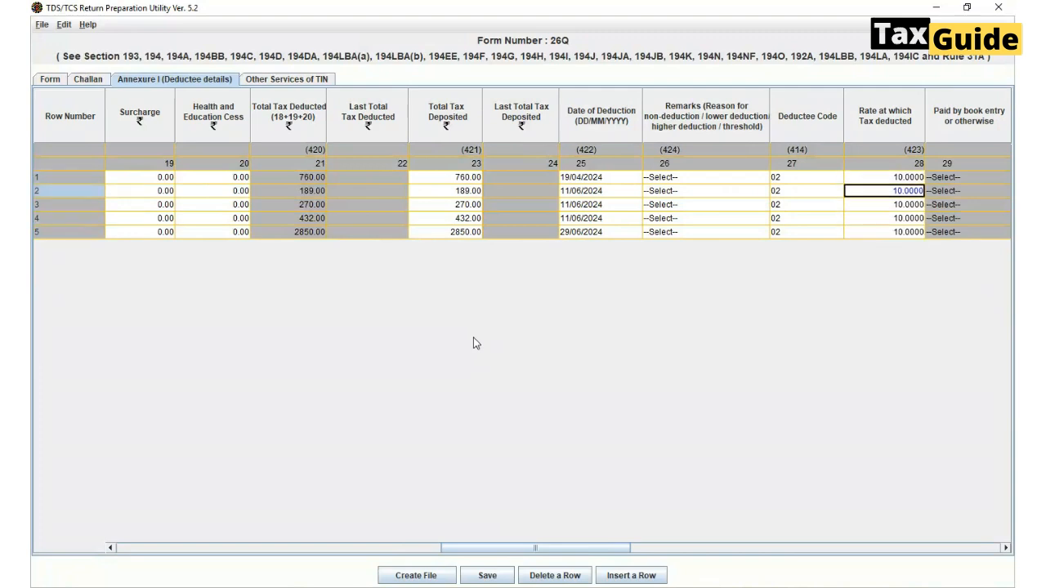
key("Down")
key("Down")
key("Down")
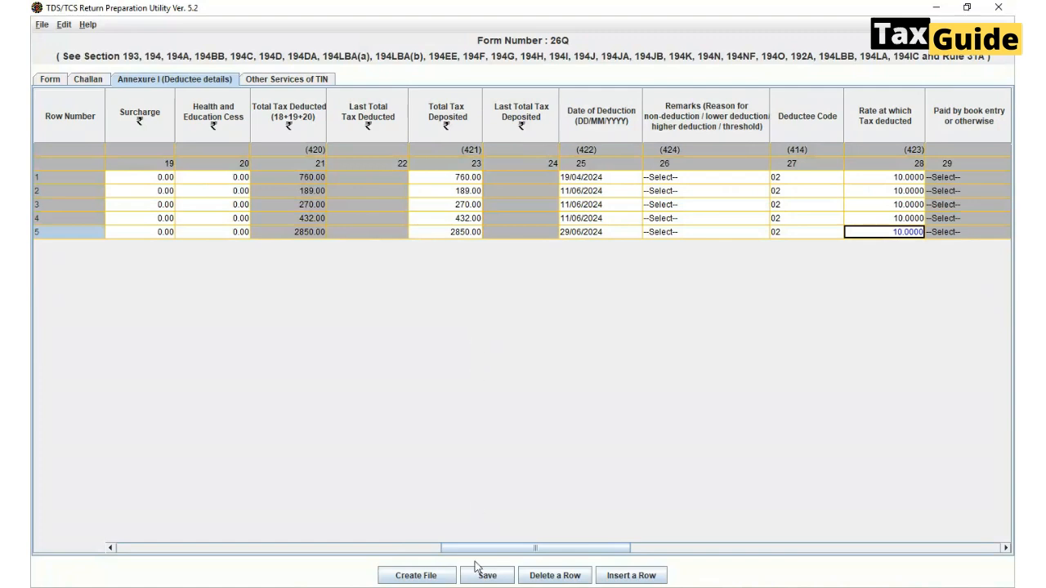
Start creating the return file, choosing the .csi challan input file and a 26QRQ1 path for the error/upload and statistics reports.
left_click(421, 577)
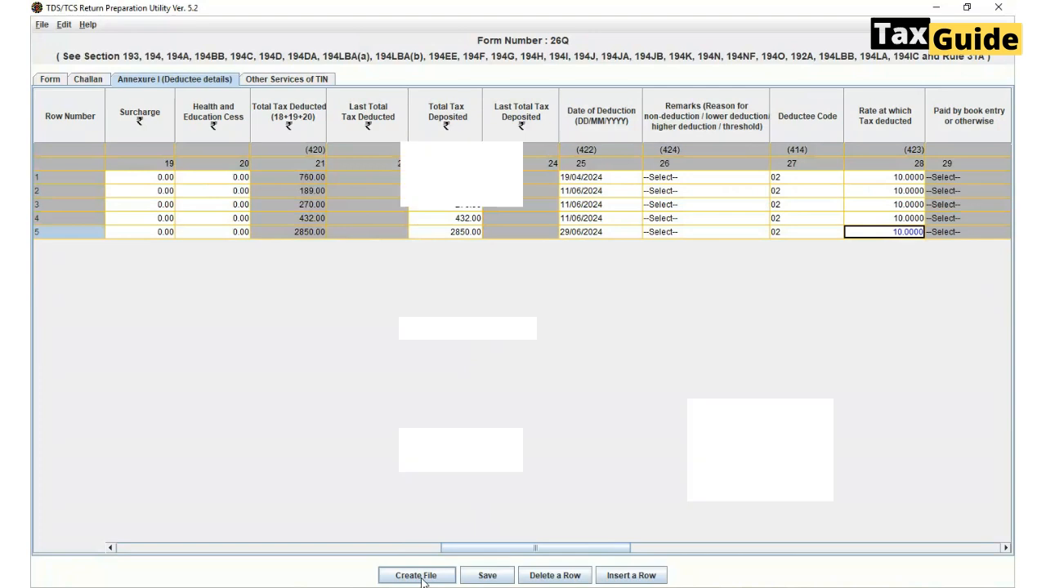
left_click(421, 577)
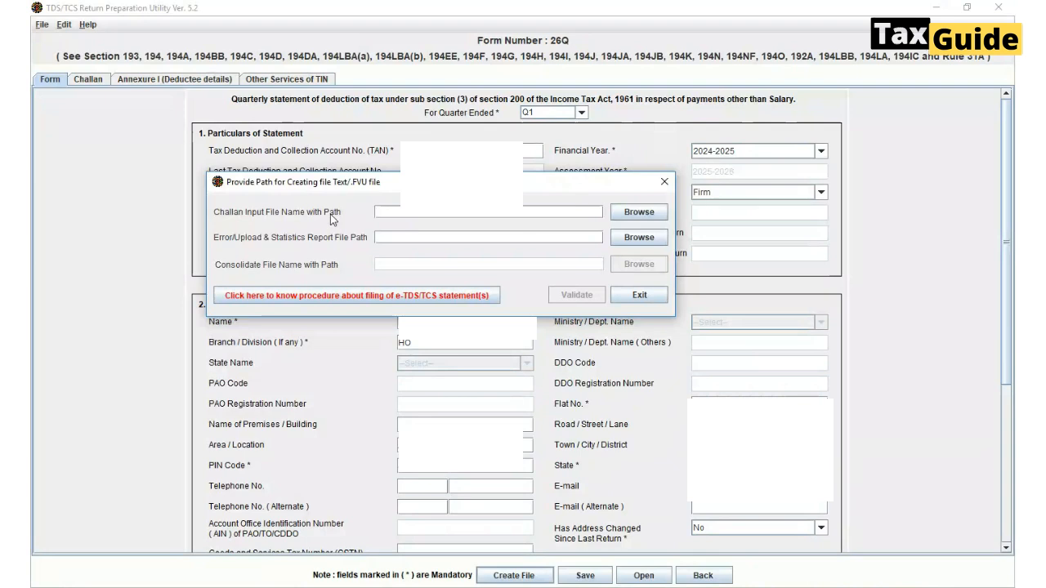
left_click(638, 212)
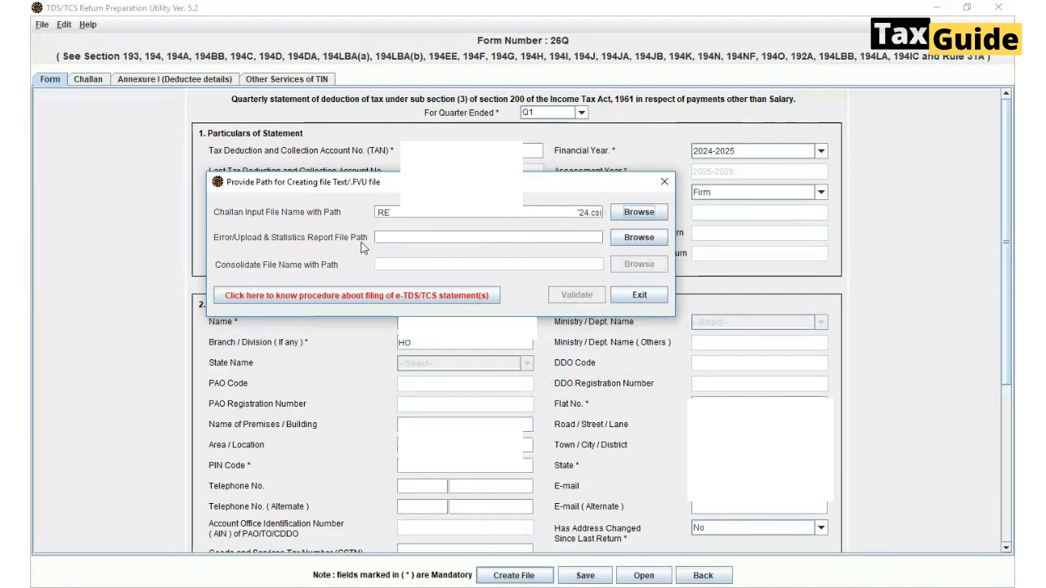
left_click(386, 238)
left_click(637, 239)
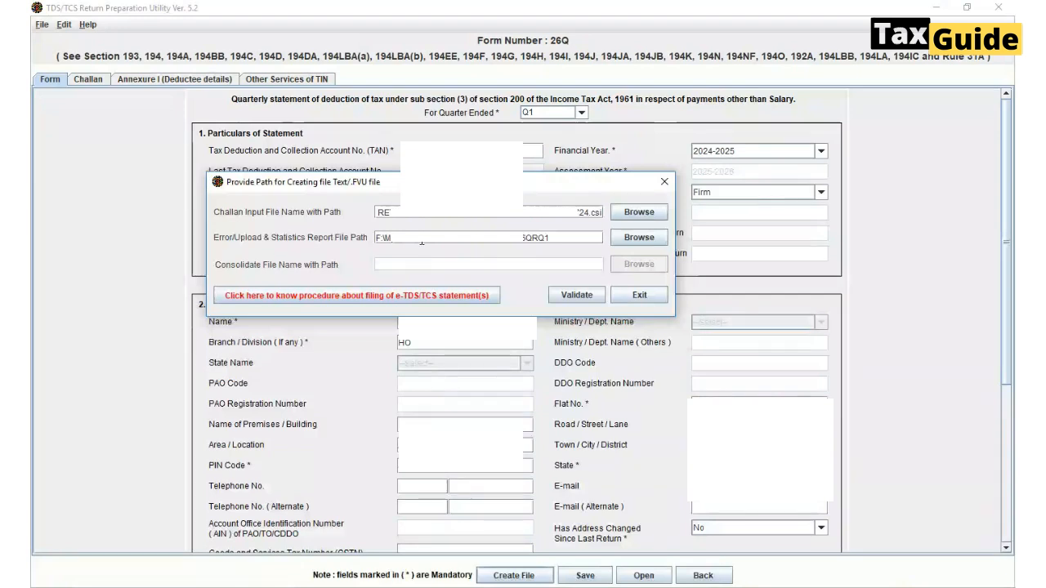
Validate the return to generate the FVU file, dismissing the completion message and declining the feedback request.
left_click(569, 299)
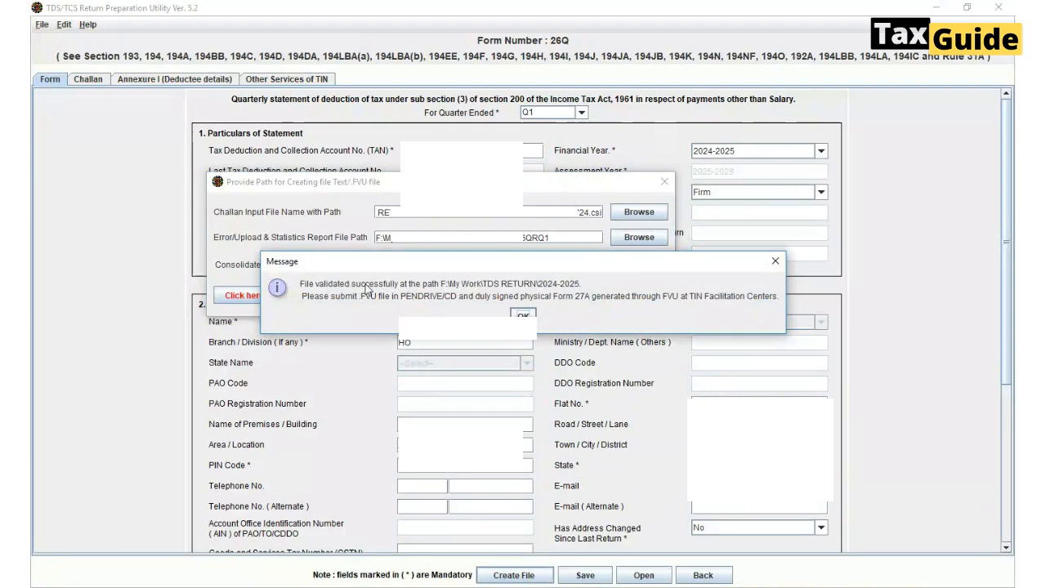
left_click(522, 315)
left_click(522, 319)
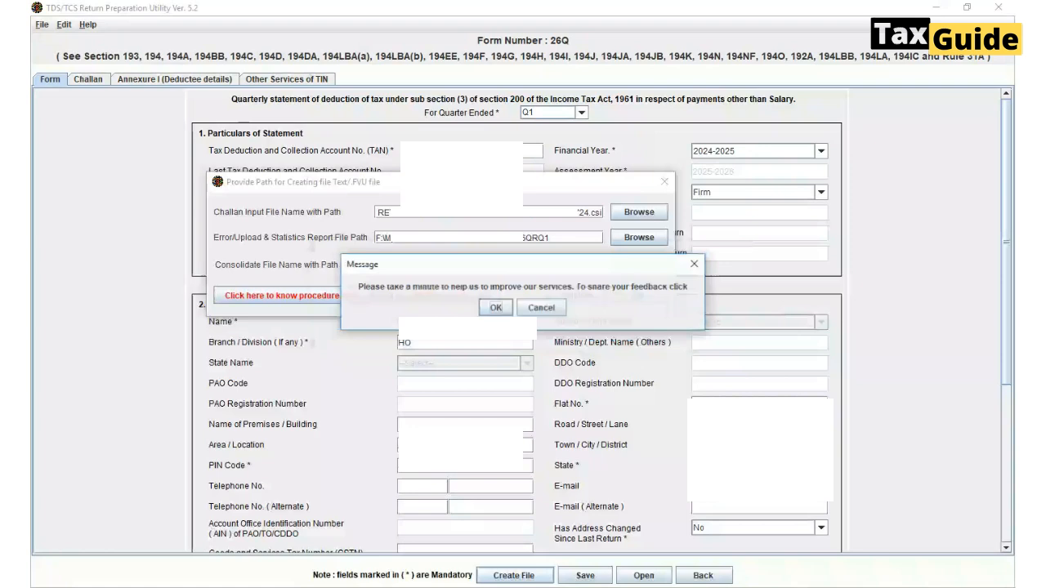
left_click(542, 303)
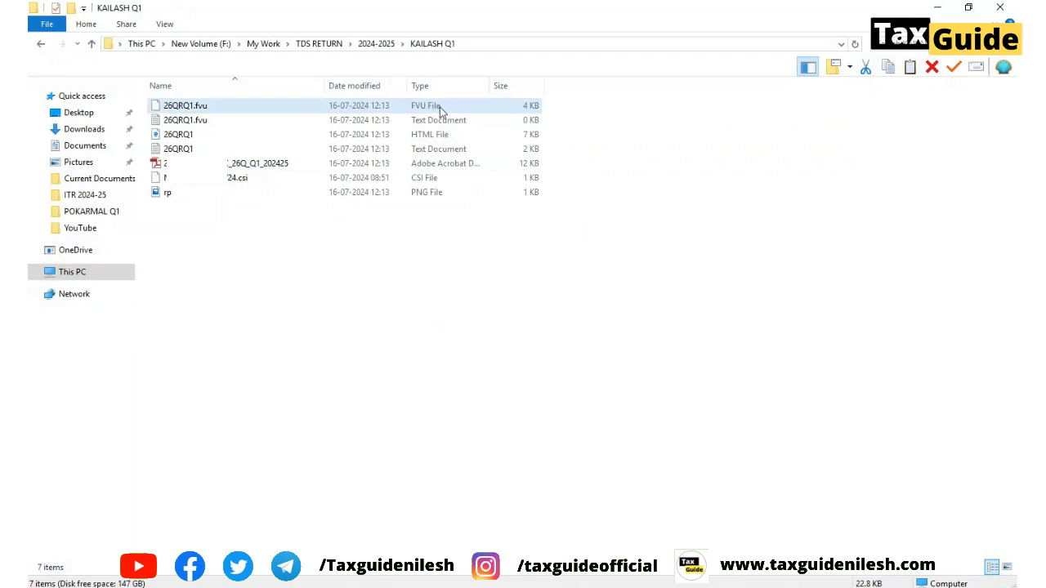
In File Explorer, select the generated 26QRQ1.fvu file in the return's output folder and open its file options.
left_click(237, 163)
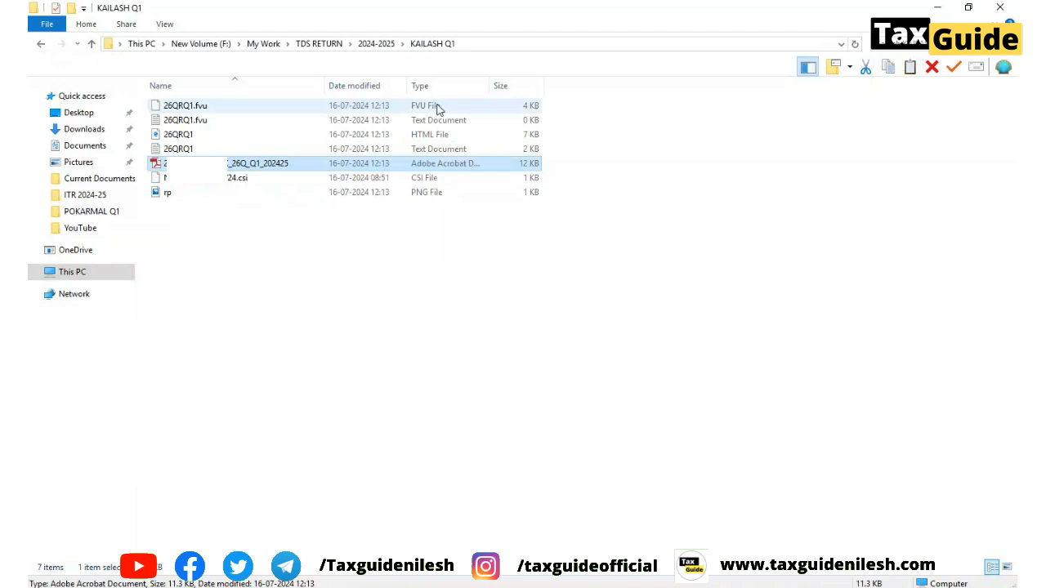
left_click(434, 107)
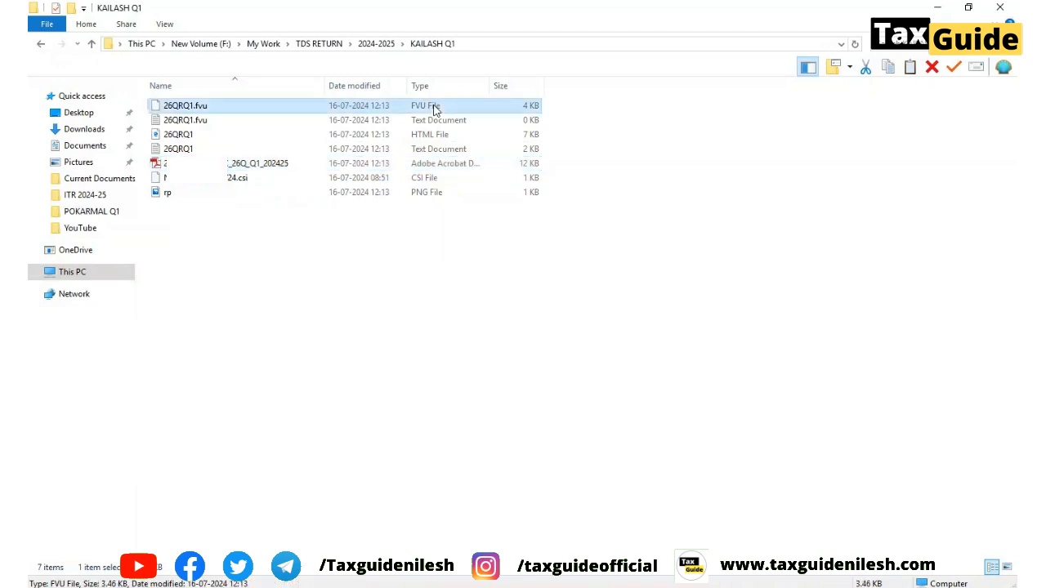
right_click(340, 111)
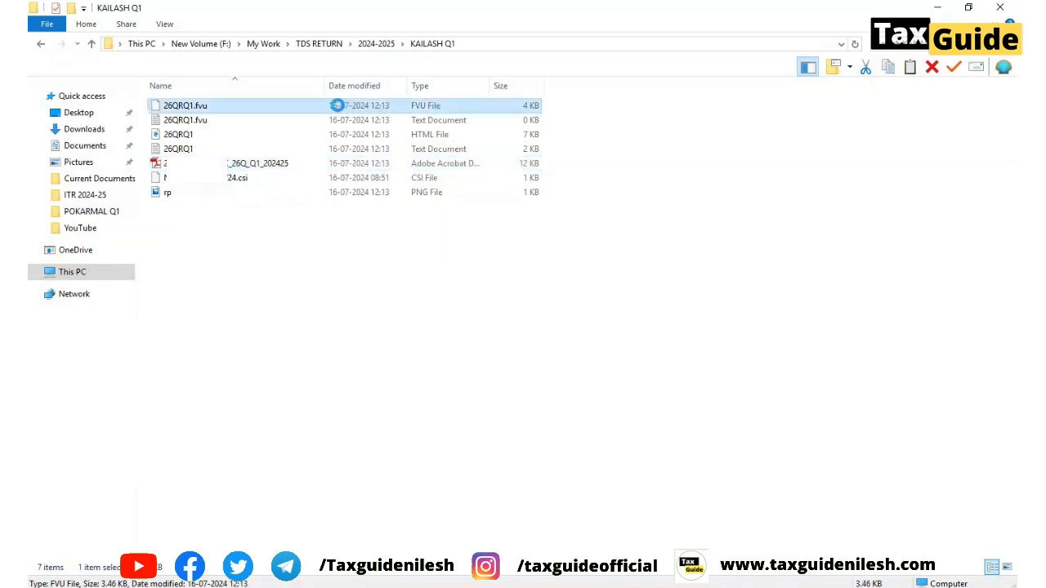